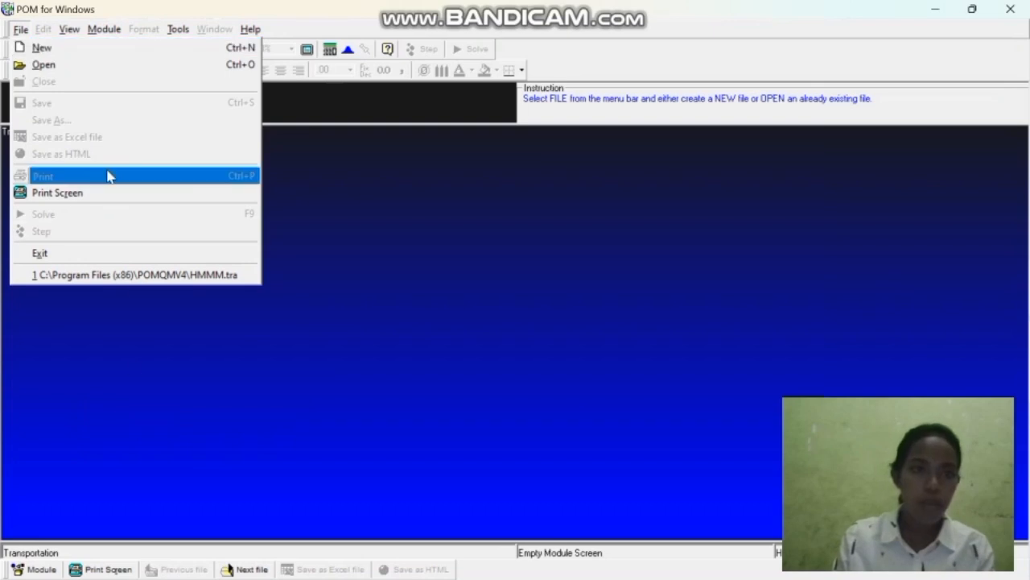
Step: Create a new transportation data set titled "(pt batu mangan)", taking the company name from the exam problem in PowerPoint
click(80, 50)
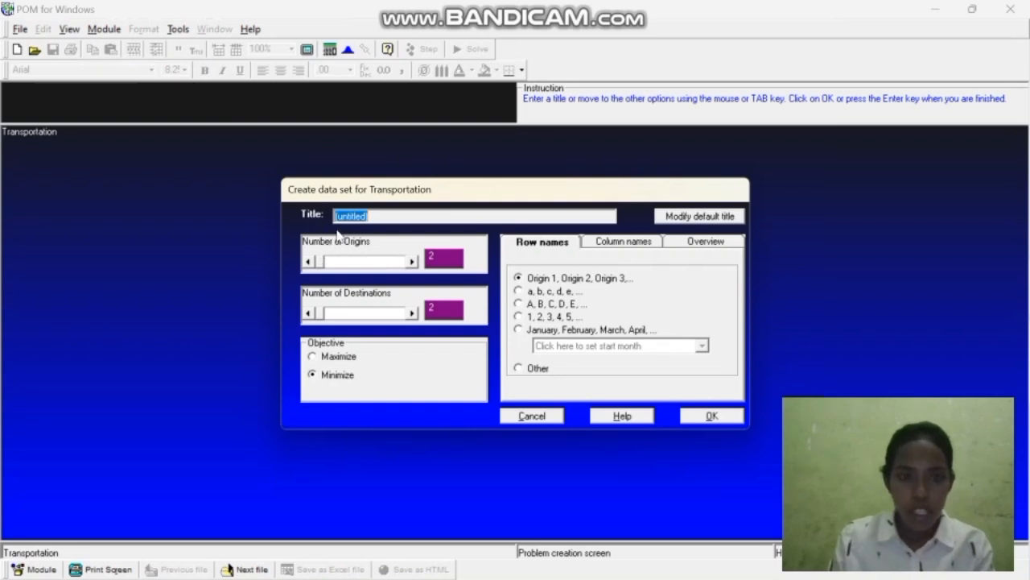
click(364, 216)
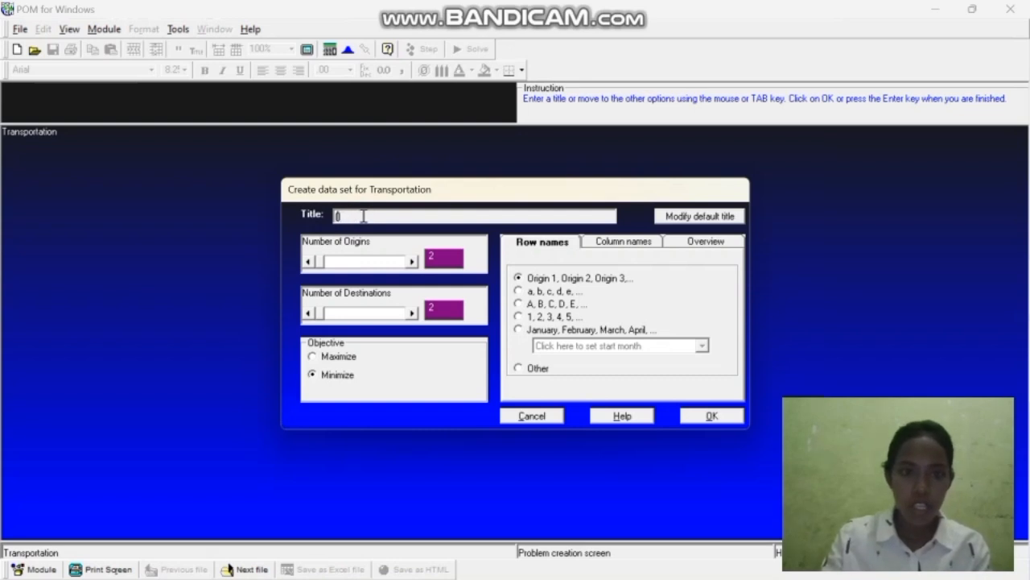
mouse_move(482, 573)
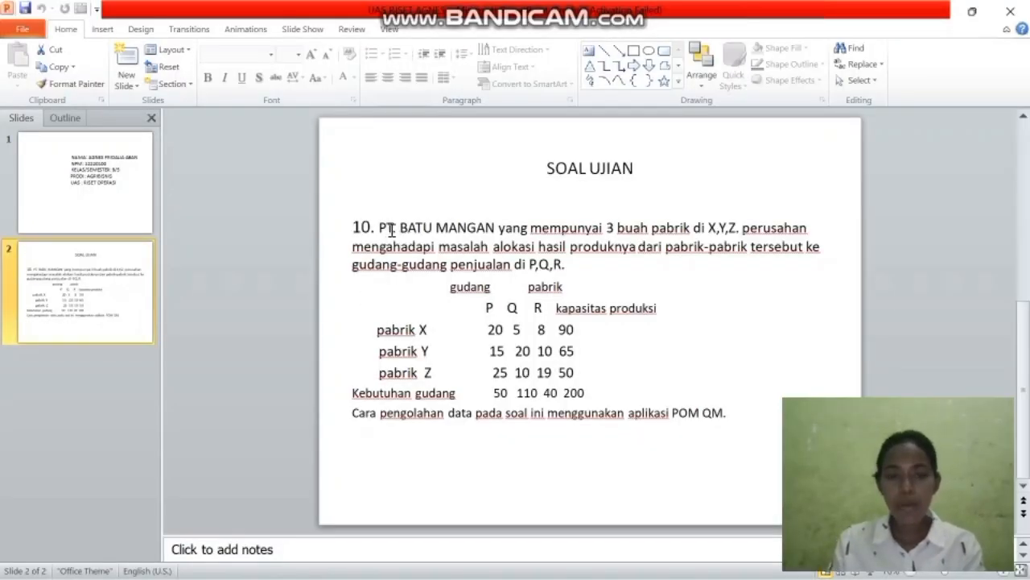
mouse_move(619, 578)
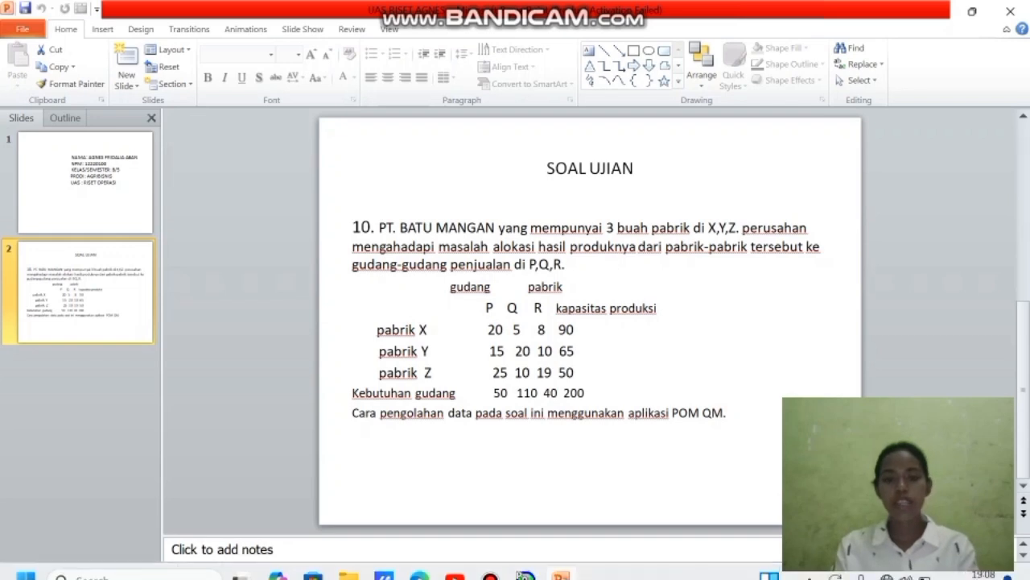
mouse_move(523, 566)
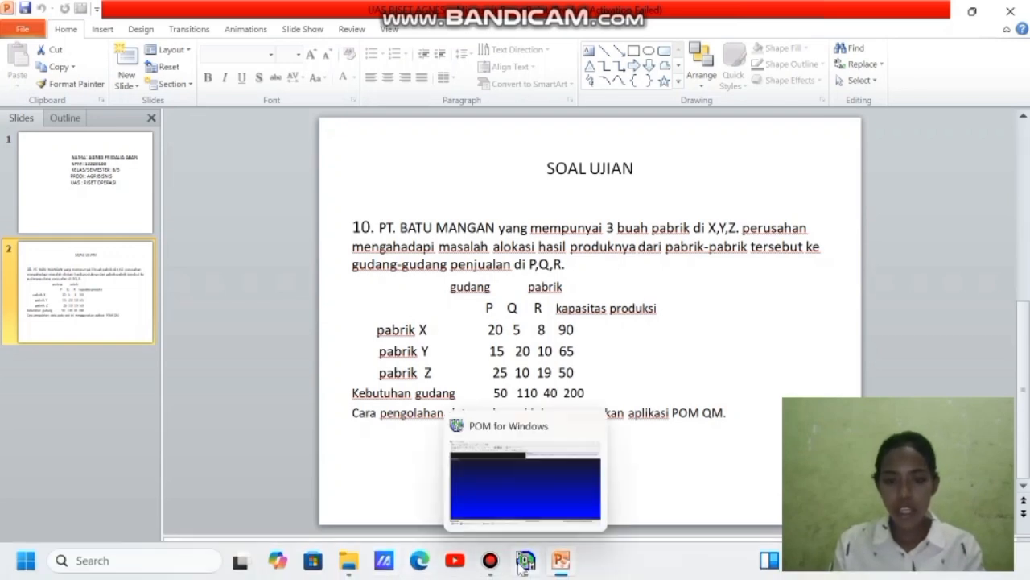
click(520, 519)
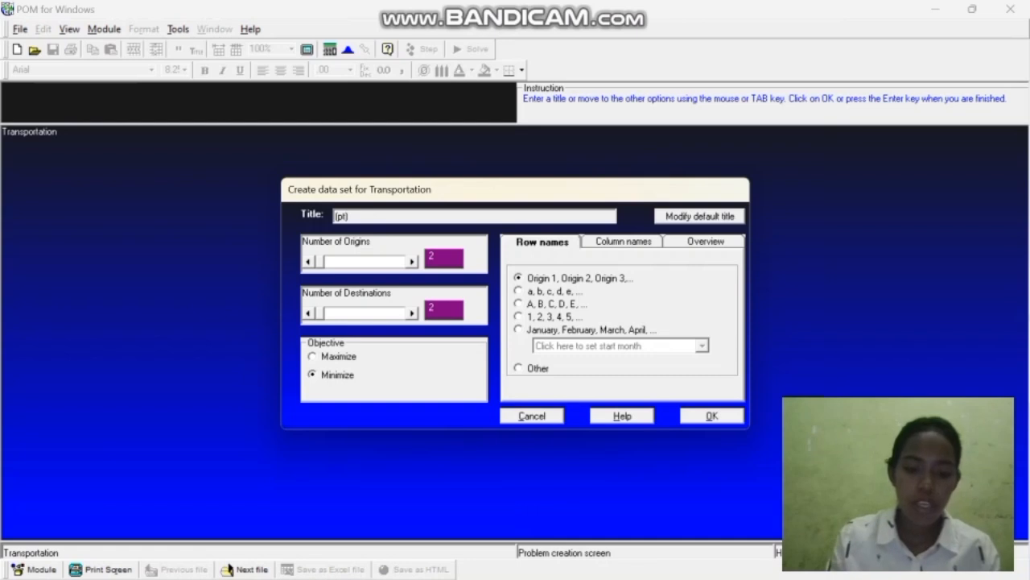
text(mar)
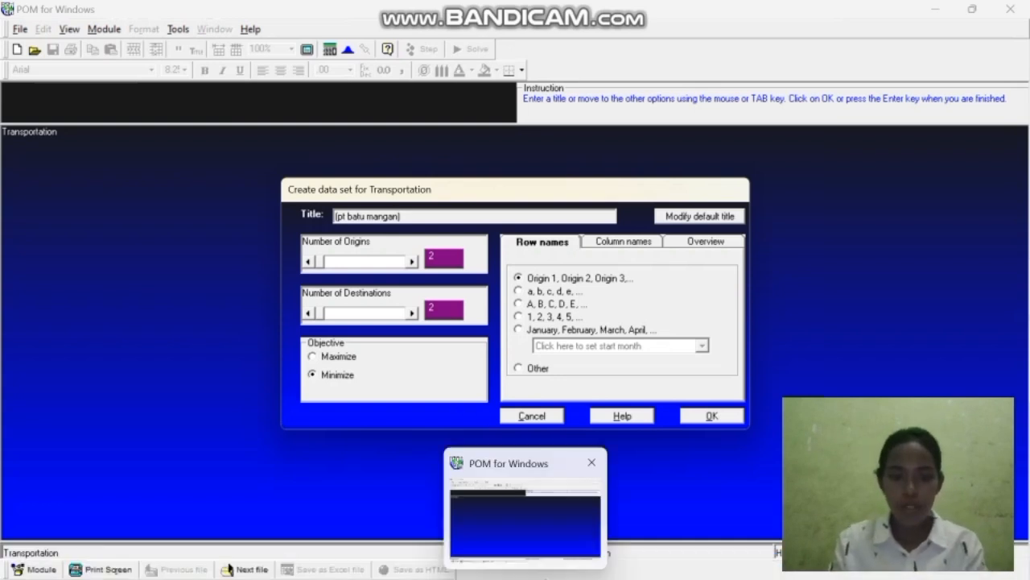
Step: Consult the exam problem in PowerPoint again, return to POM for Windows and set the number of origins to 3
mouse_move(552, 571)
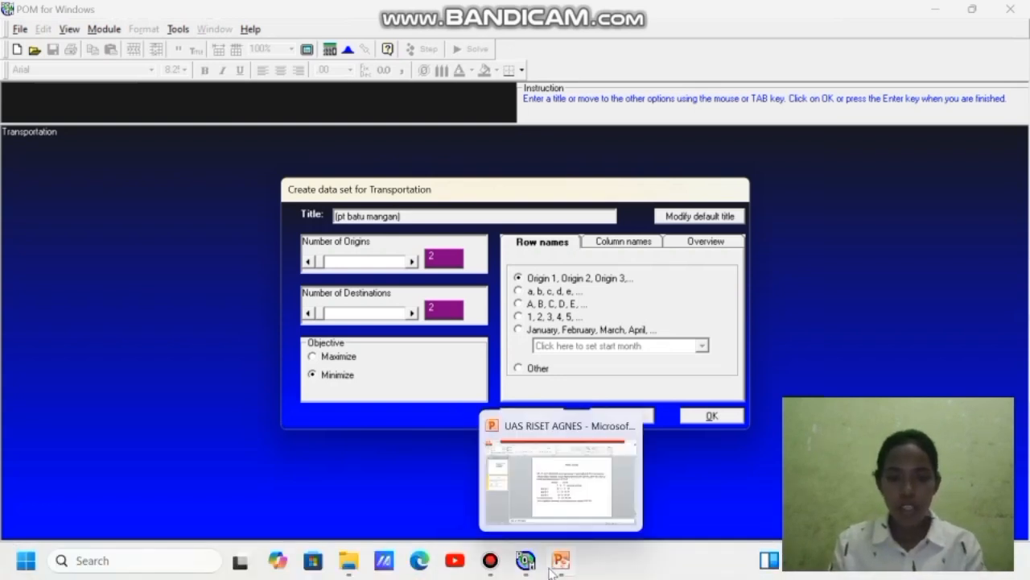
click(544, 492)
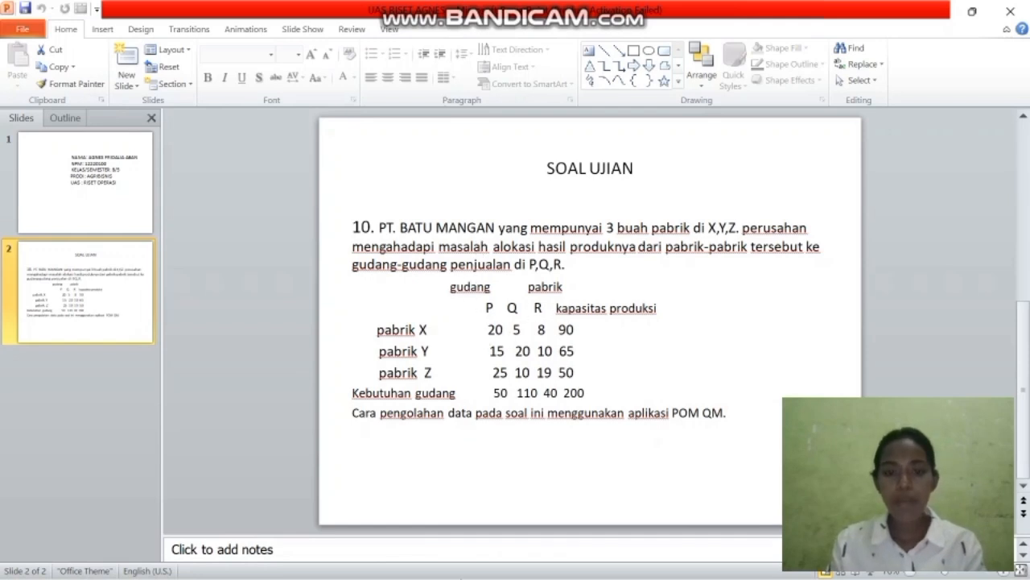
mouse_move(525, 560)
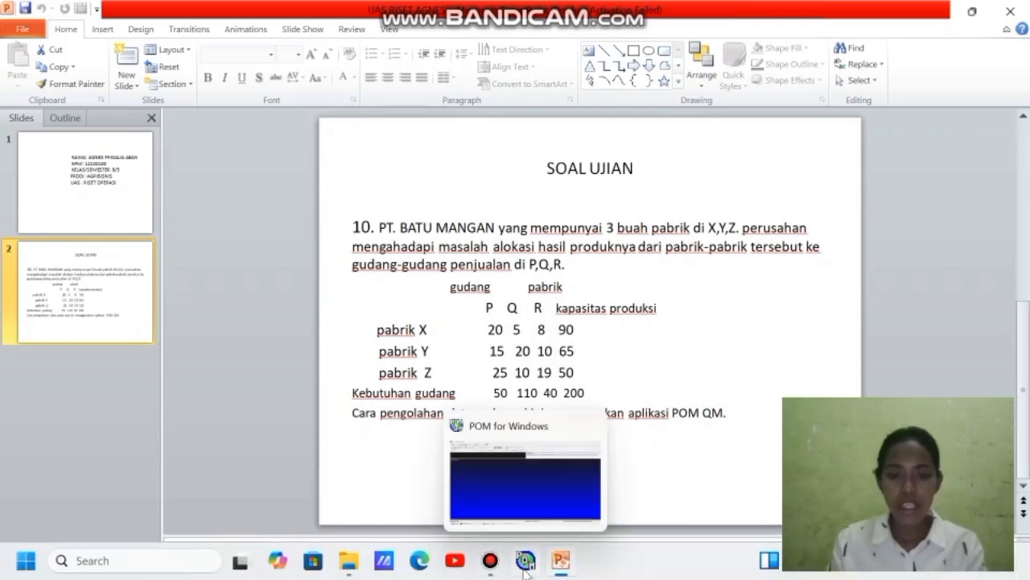
click(519, 522)
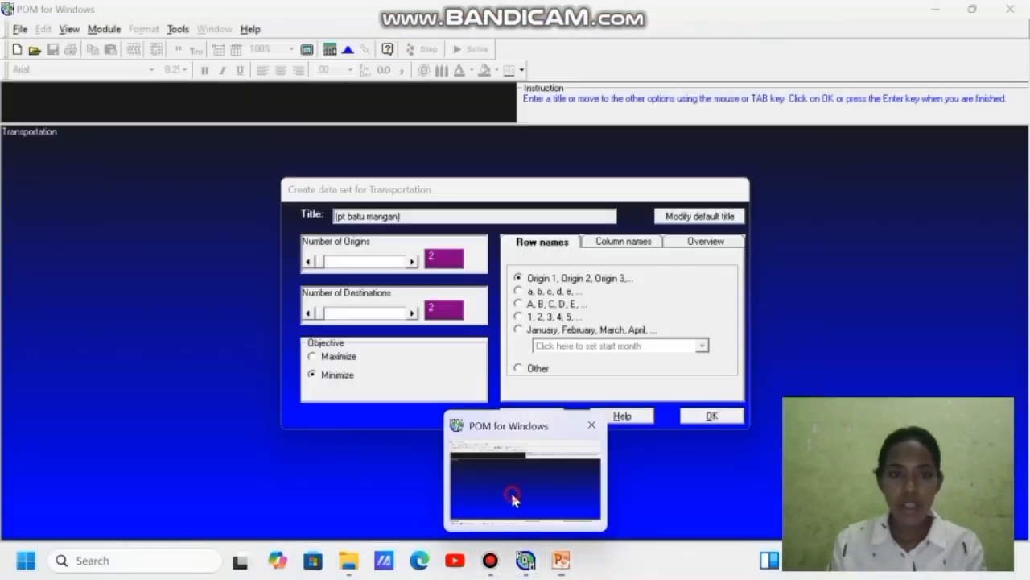
click(436, 255)
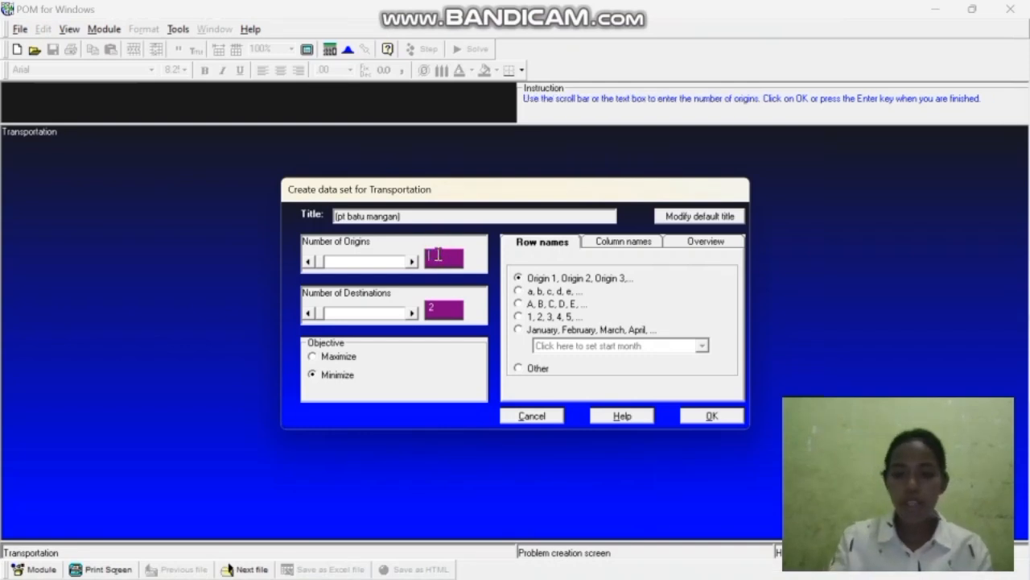
text(3)
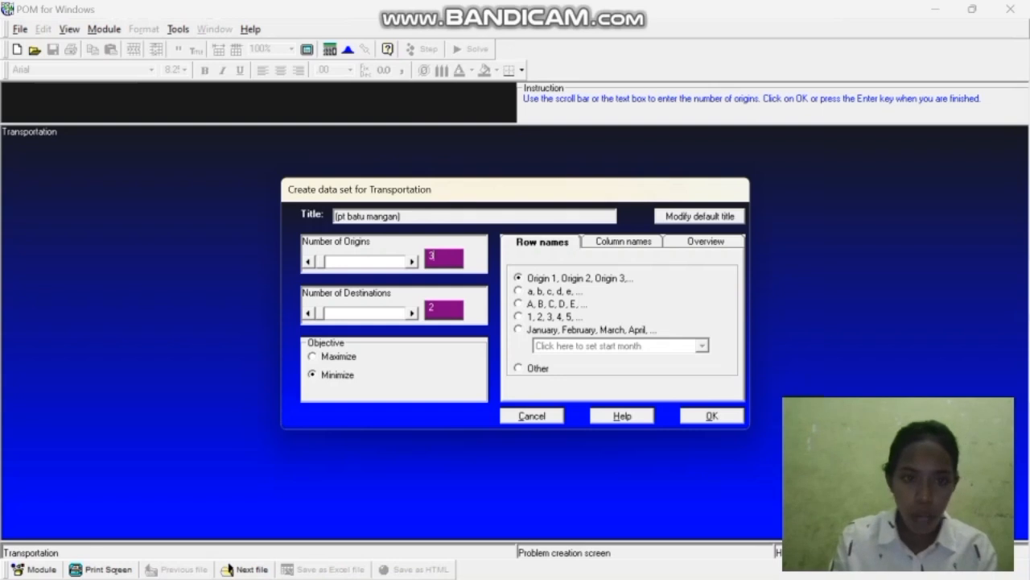
Step: Generate the data table with 3 destinations and row names in the "A, B, C, D, E, ..." style
click(445, 307)
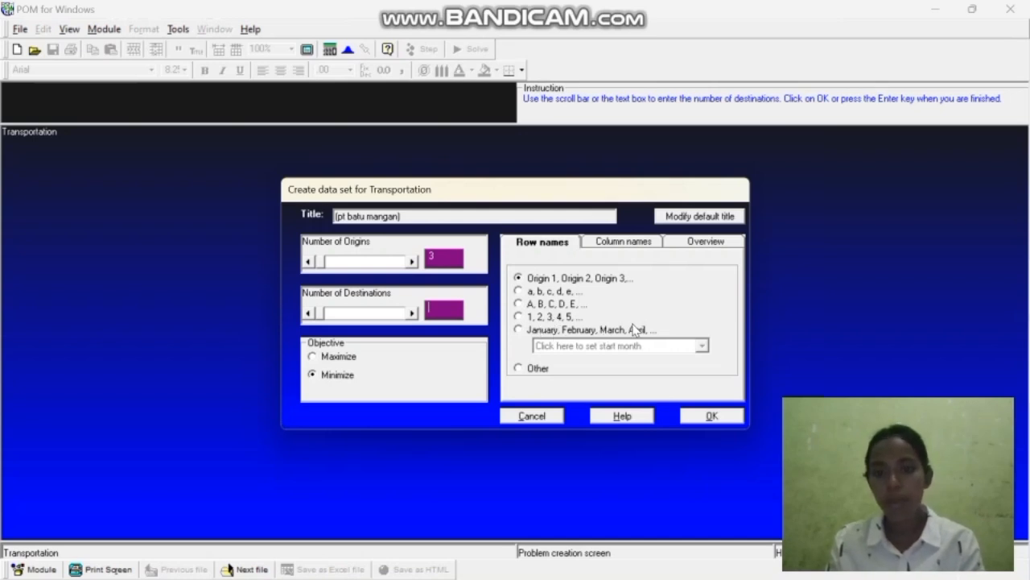
click(519, 304)
key(Return)
key(Return)
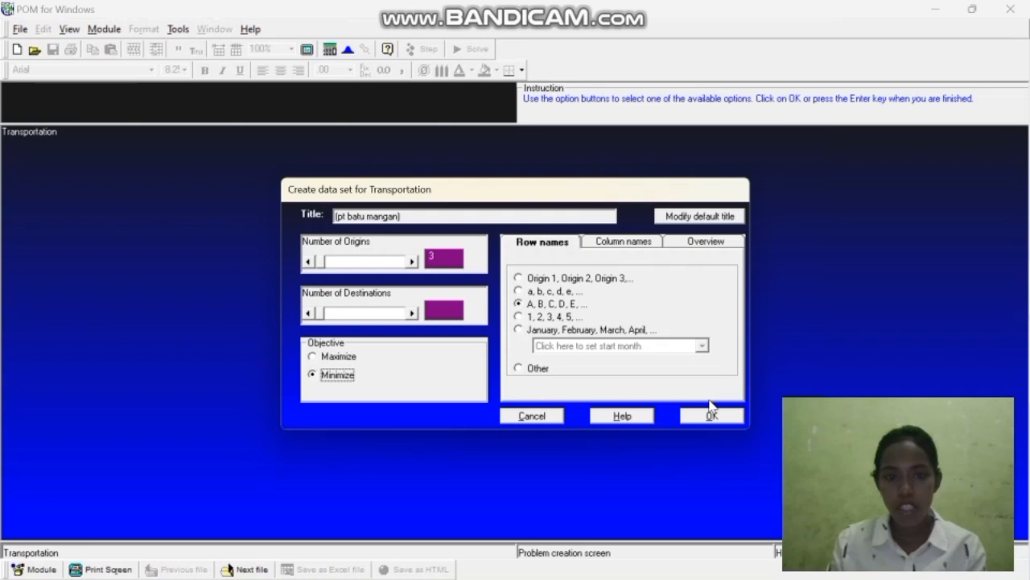
click(431, 310)
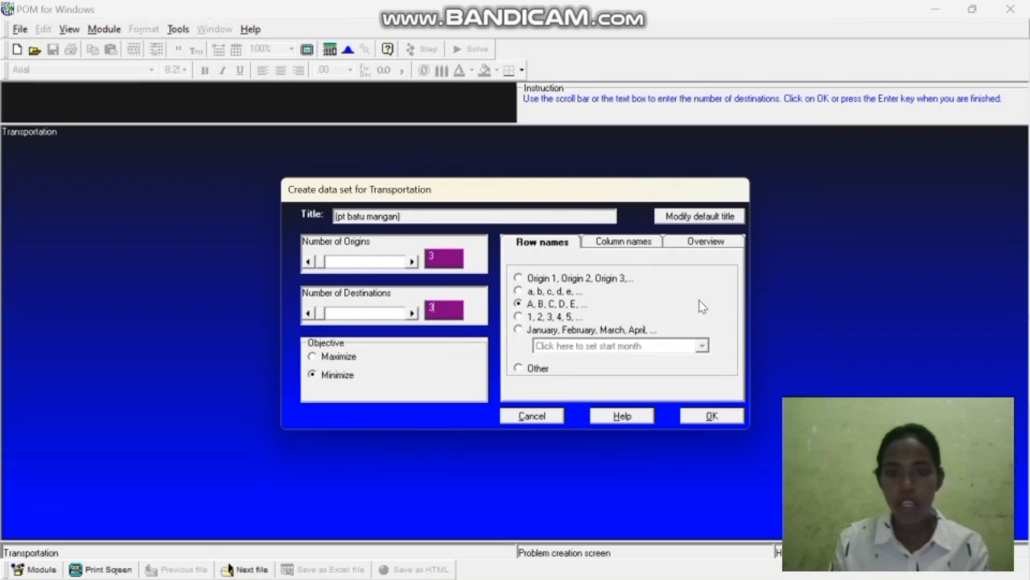
click(713, 416)
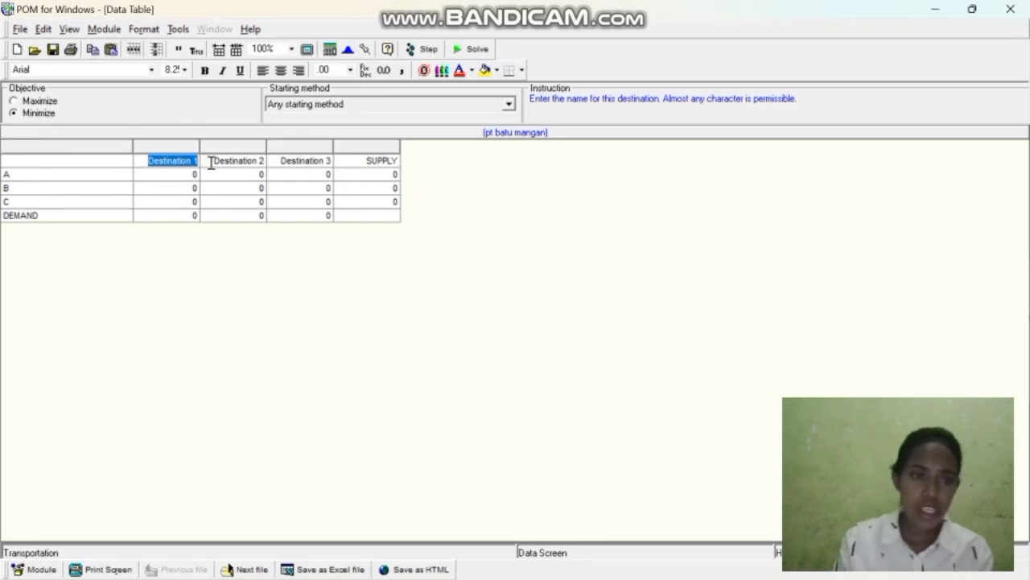
Step: Rename the first destination column as P, checking the warehouse names on the PowerPoint problem slide
key(BackSpace)
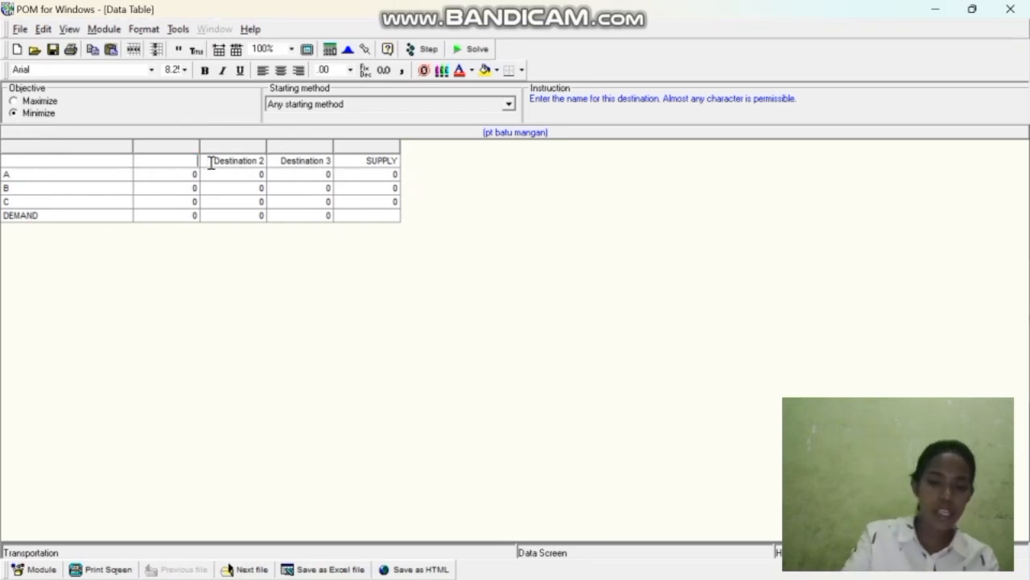
mouse_move(602, 574)
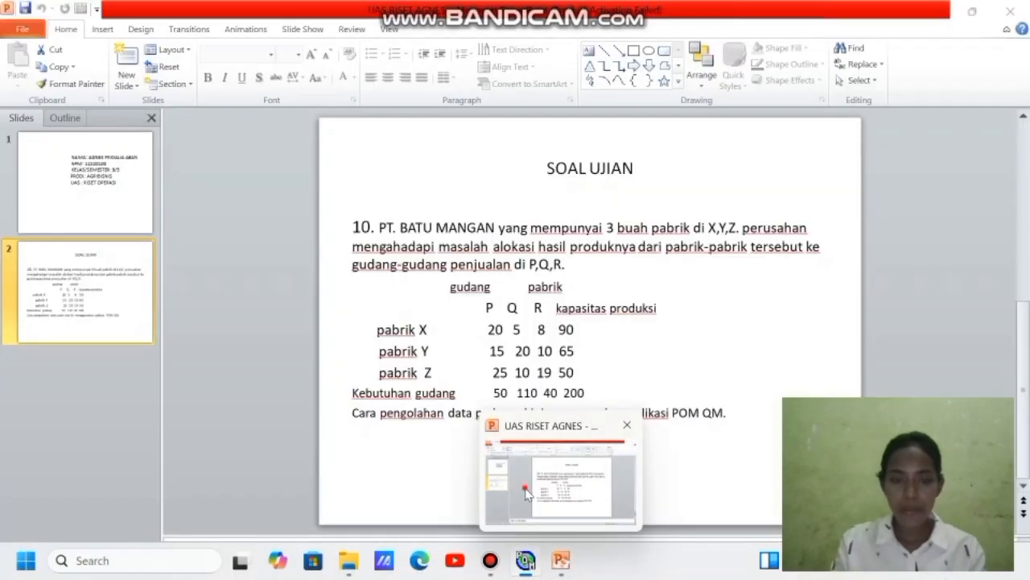
click(525, 488)
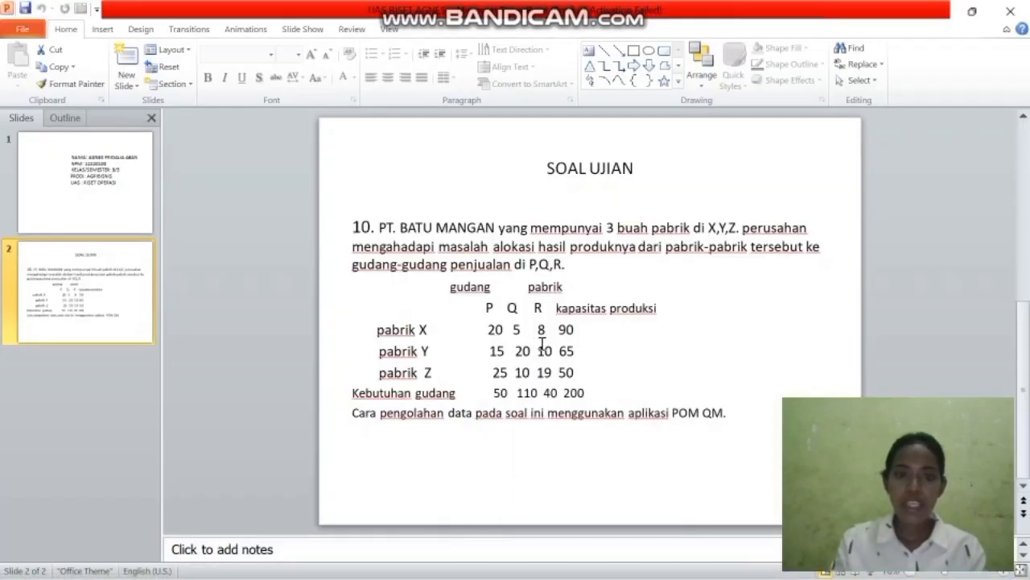
mouse_move(555, 574)
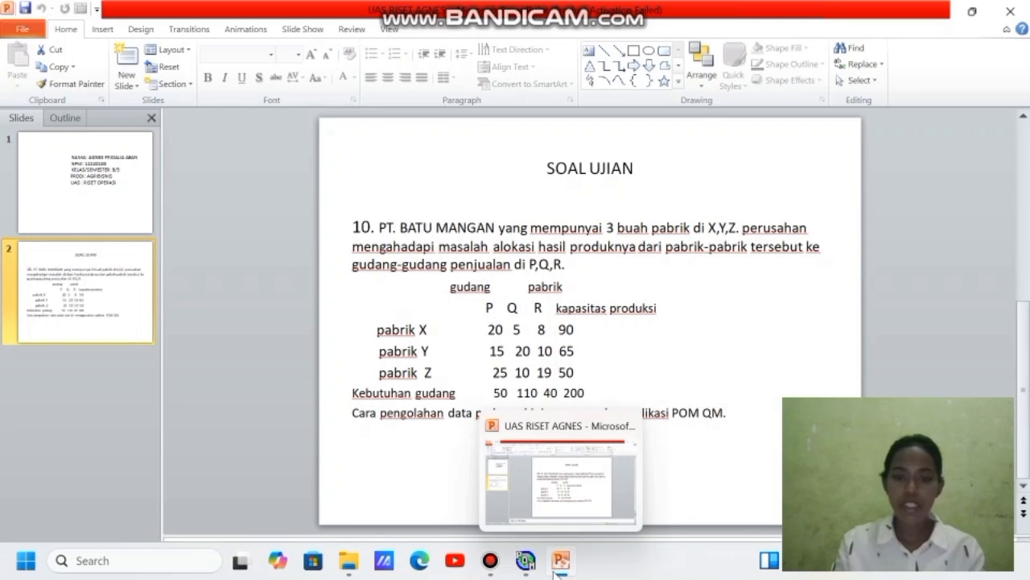
click(553, 505)
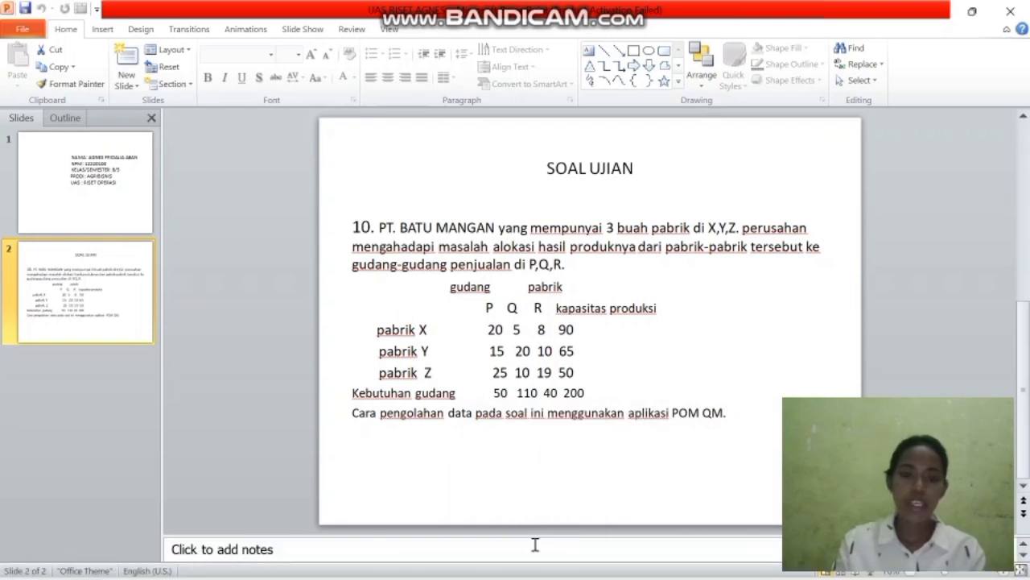
mouse_move(526, 564)
click(519, 503)
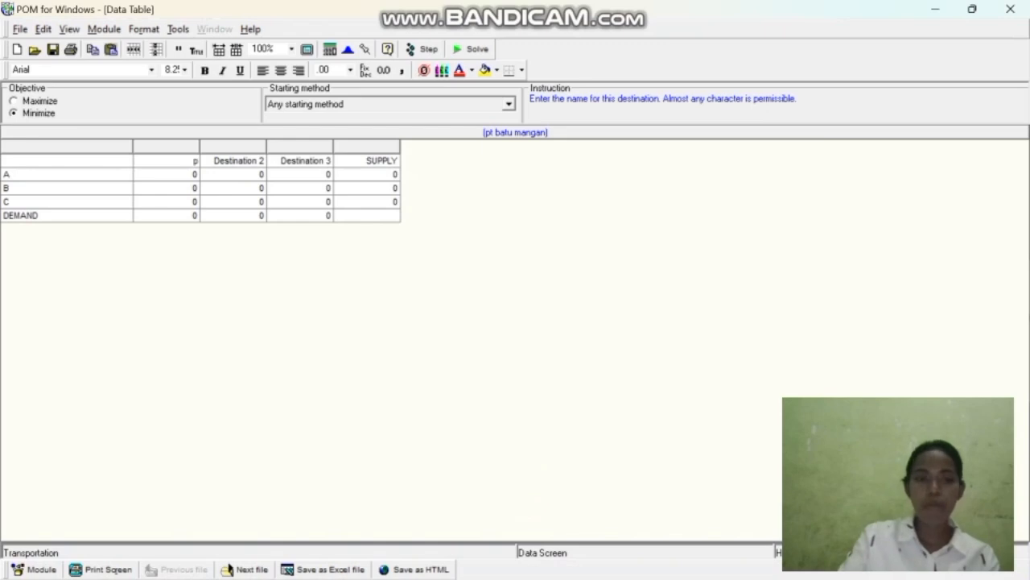
text(P)
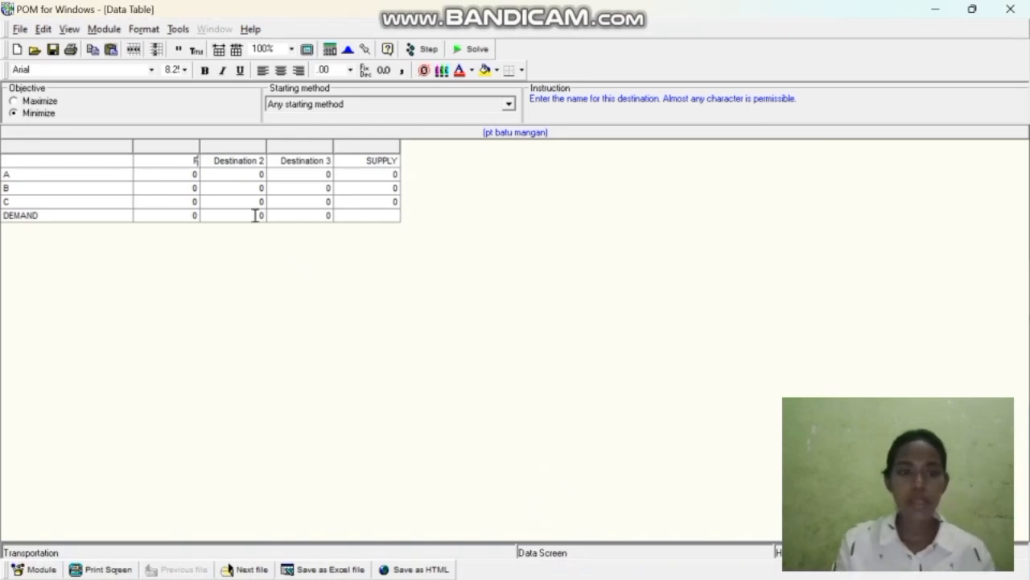
Step: Rename the second destination column as Q and the third as R
drag(212, 164, 262, 163)
key(BackSpace)
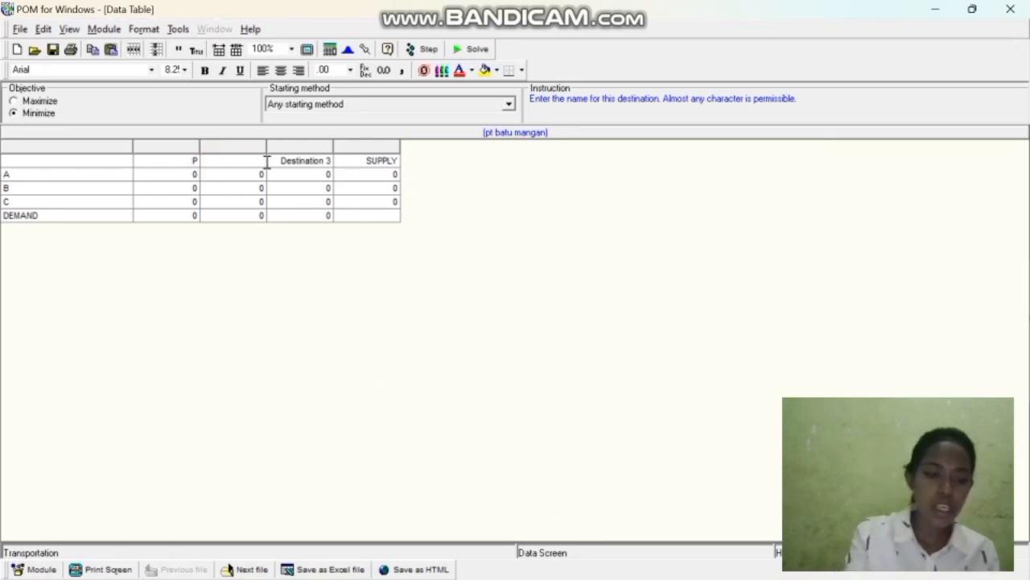
text(Q)
click(281, 162)
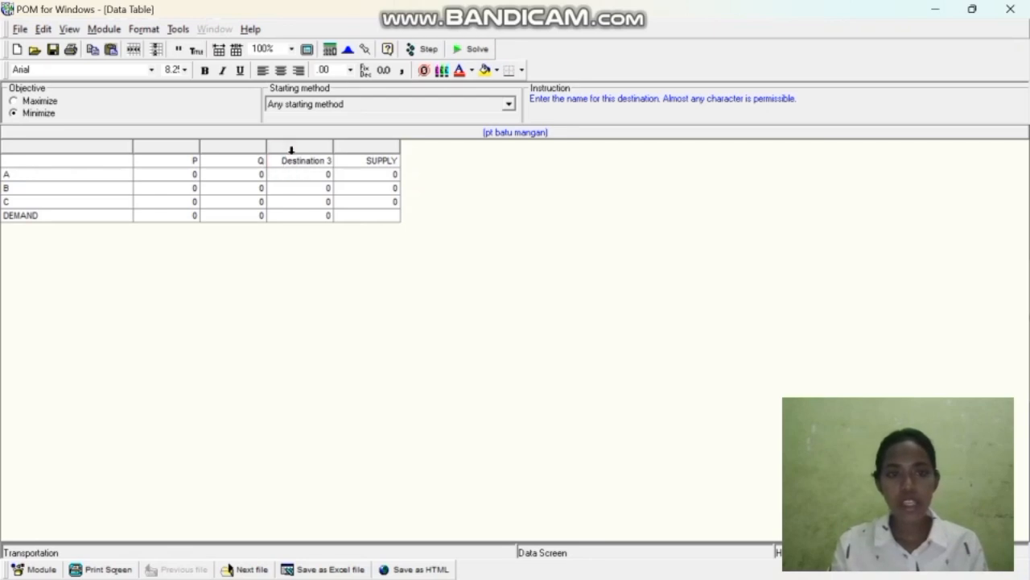
click(292, 150)
click(297, 161)
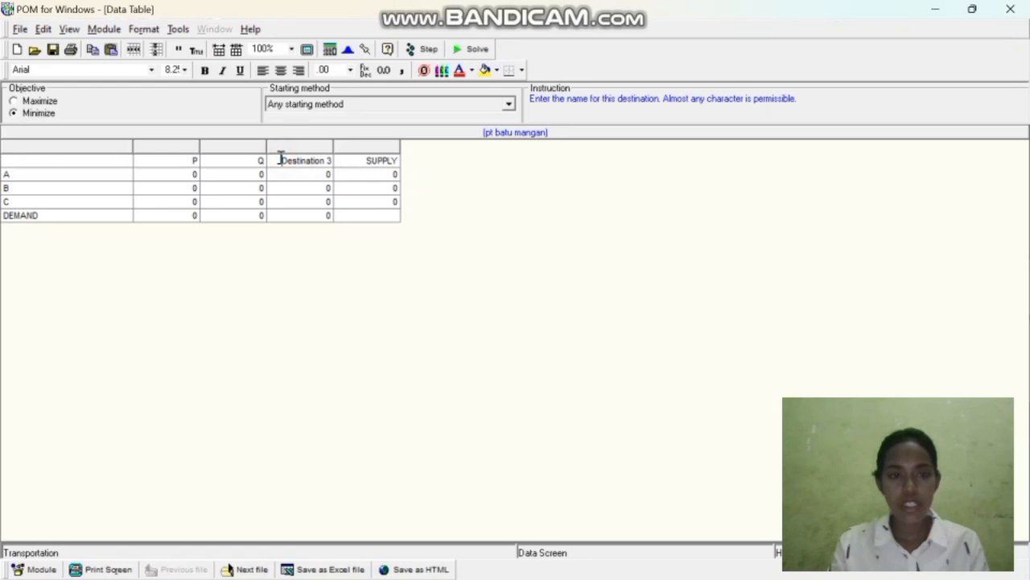
drag(296, 160, 333, 158)
click(278, 160)
key(BackSpace)
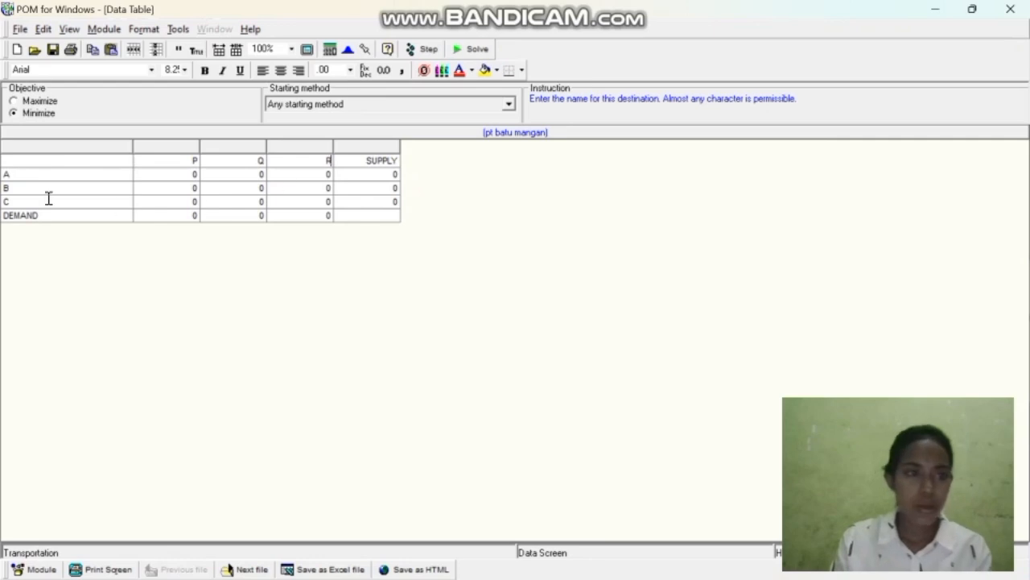
Step: Rename the three origin rows A, B and C as X, Y and Z, checking the factory names on the PowerPoint slide
click(14, 172)
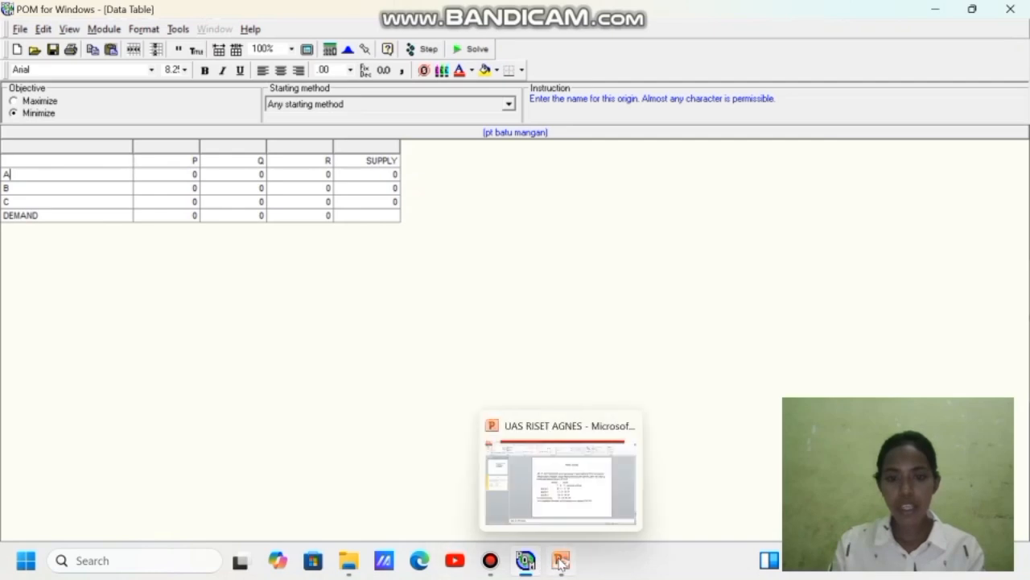
click(561, 513)
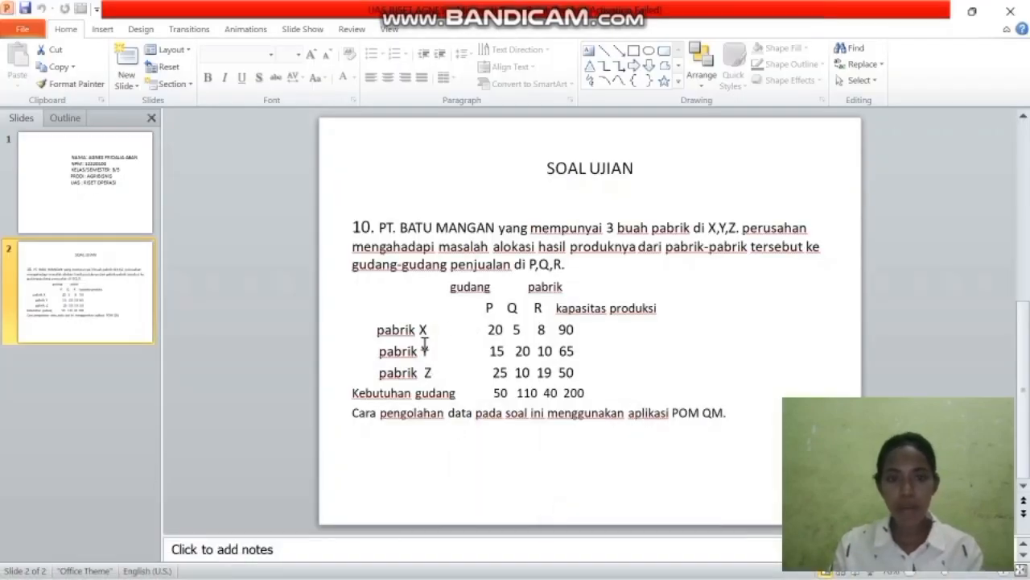
mouse_move(525, 555)
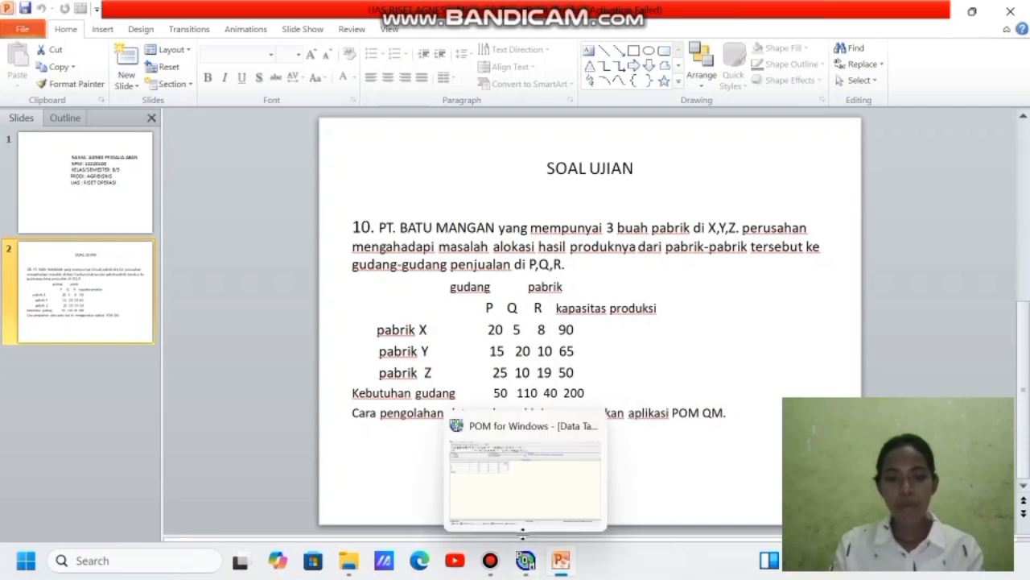
click(504, 488)
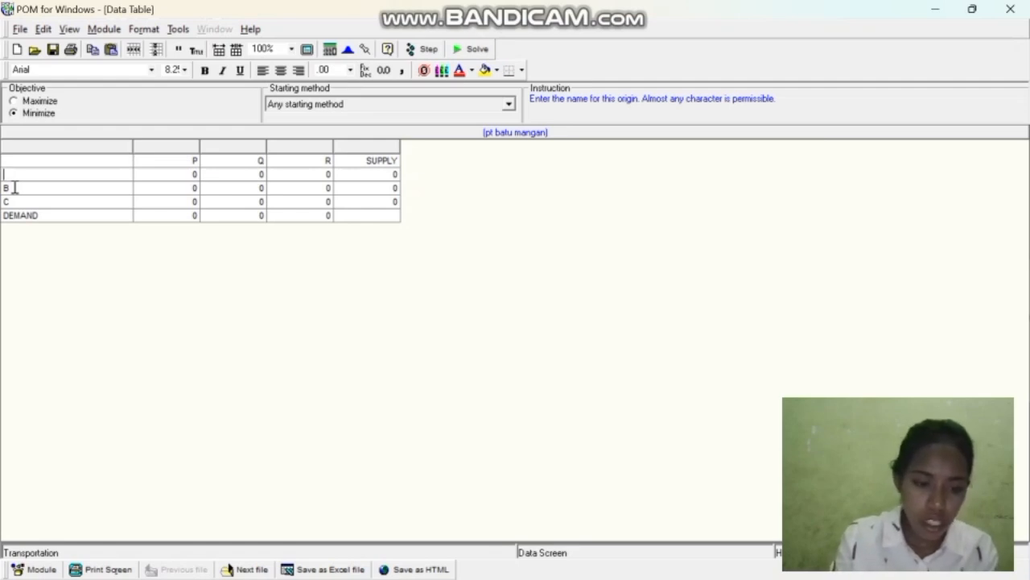
text(X)
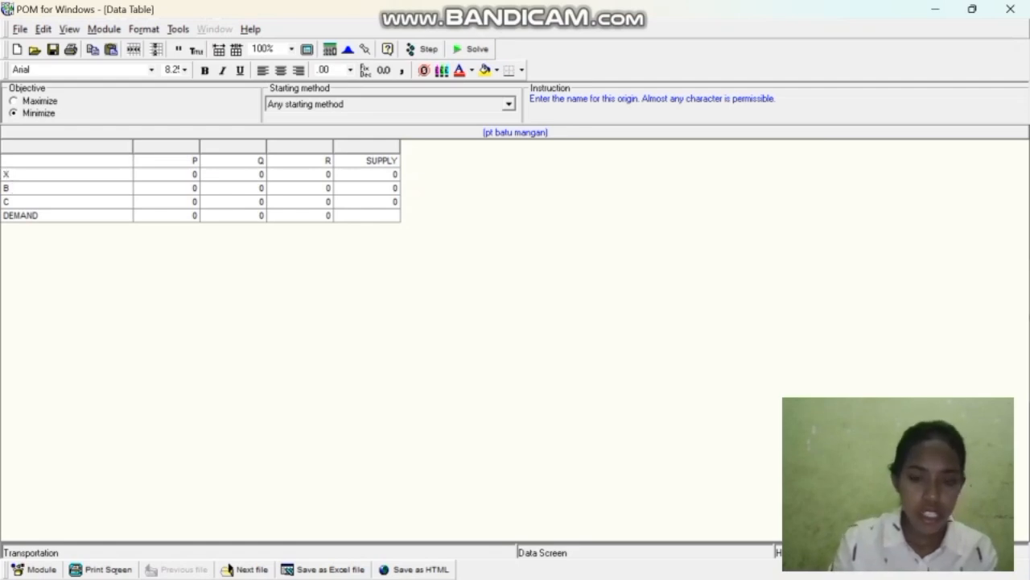
click(13, 189)
text(Y)
click(11, 200)
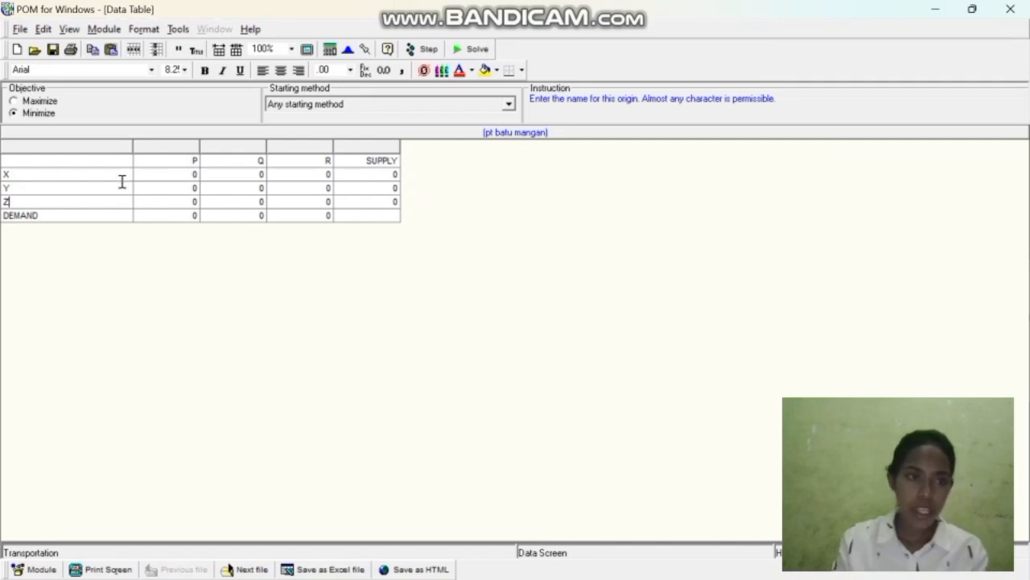
Step: Set the shipping cost from X to P to 20, checking the cost figures on the PowerPoint problem slide
click(196, 174)
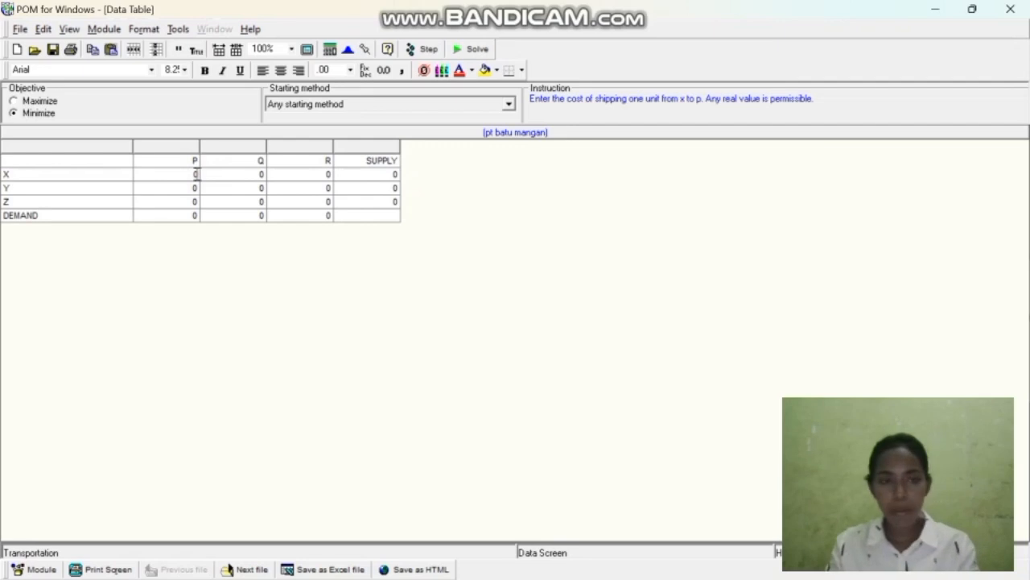
mouse_move(562, 560)
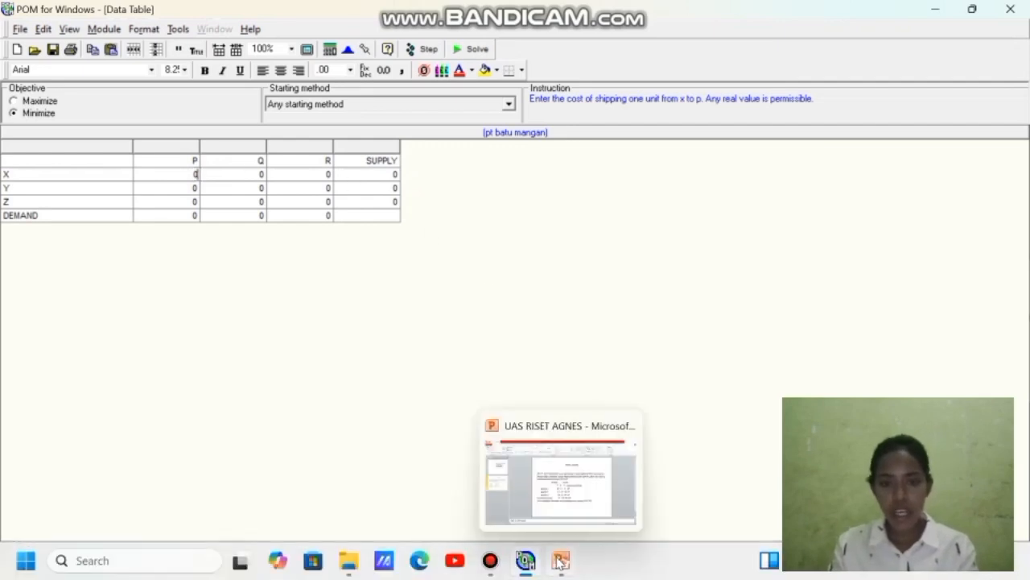
click(565, 504)
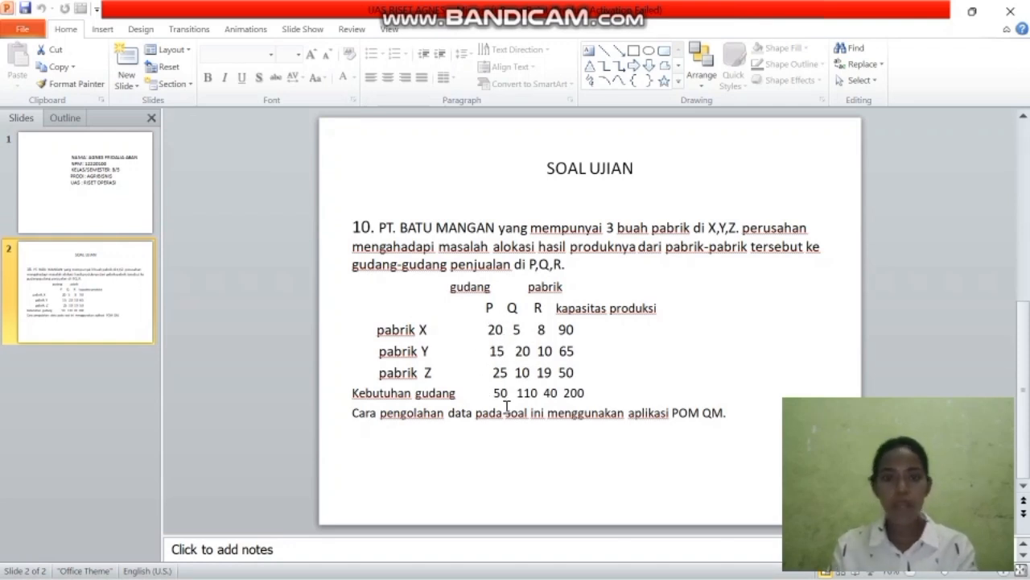
mouse_move(447, 577)
mouse_move(528, 562)
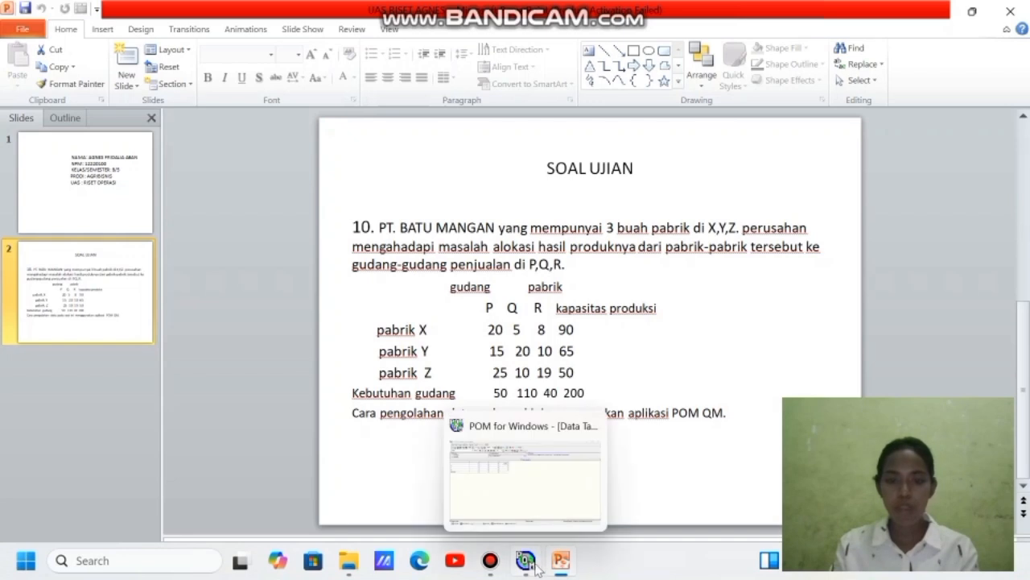
click(503, 495)
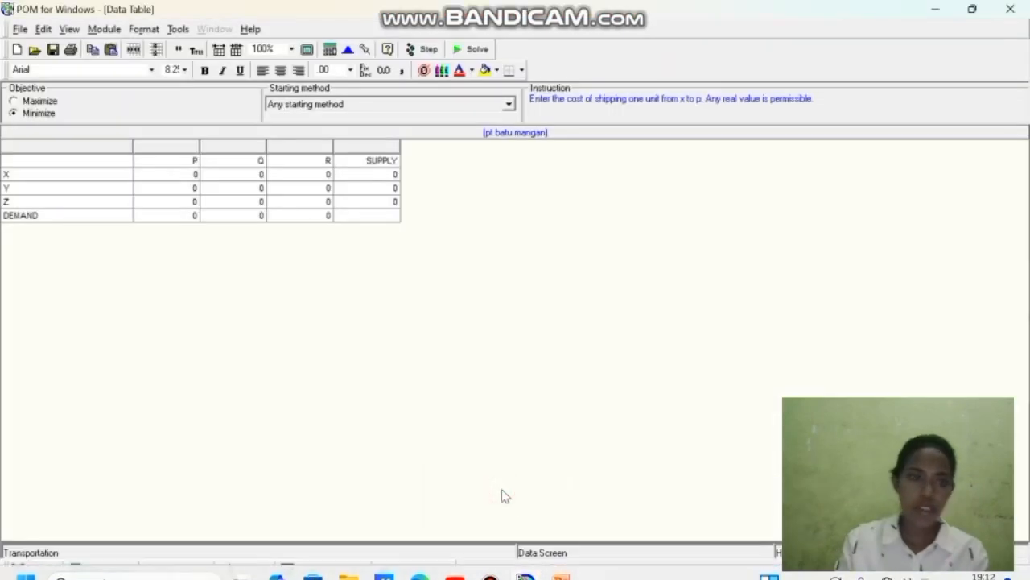
text(2)
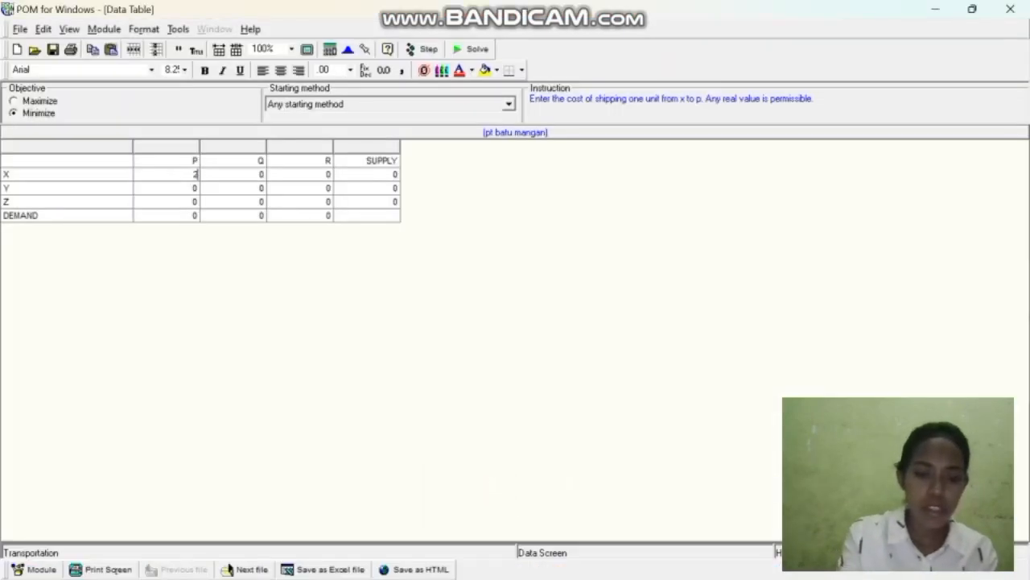
text(0)
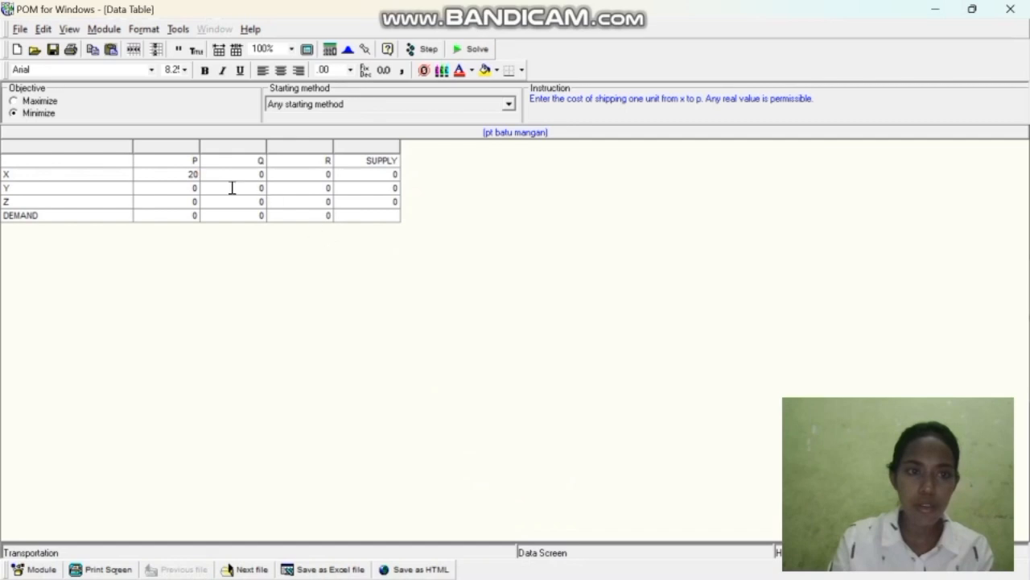
Step: Enter the remaining column P shipping costs: 15 for Y and 25 for Z
click(197, 185)
text(15)
key(Return)
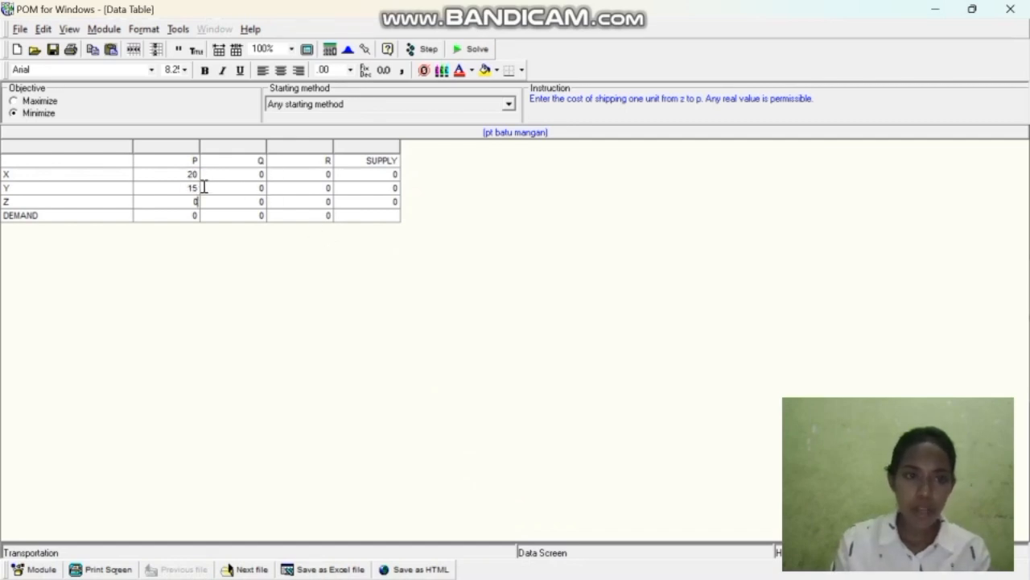
text(25)
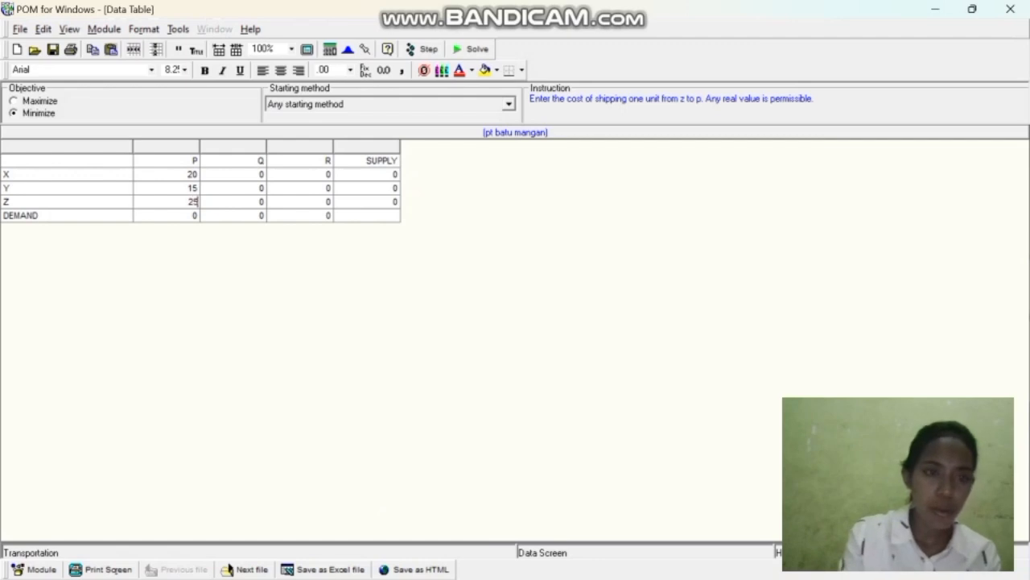
Step: Enter column Q shipping costs of 5 for X and 10 for Y, consulting the PowerPoint problem slide
click(263, 174)
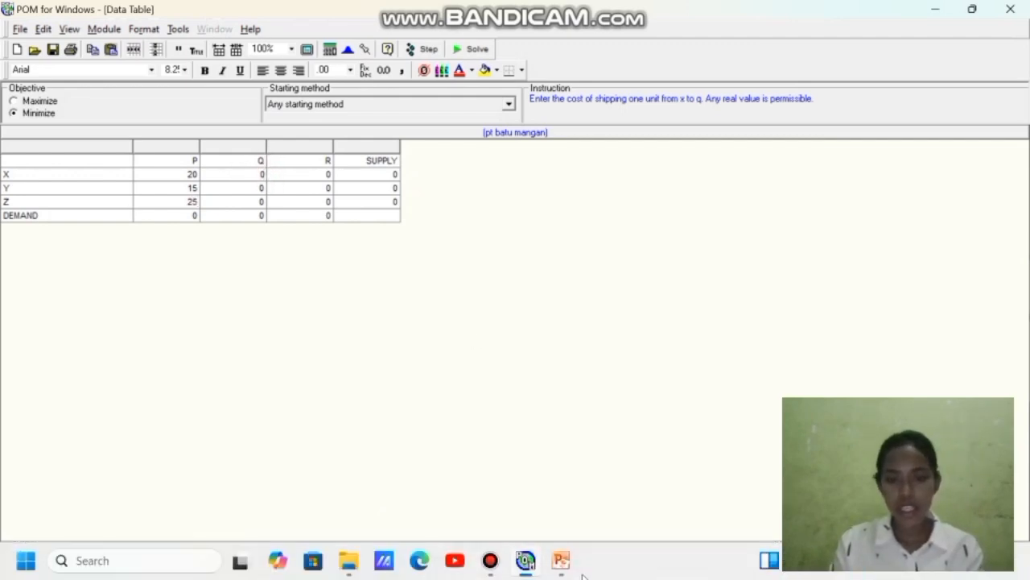
mouse_move(553, 545)
click(546, 504)
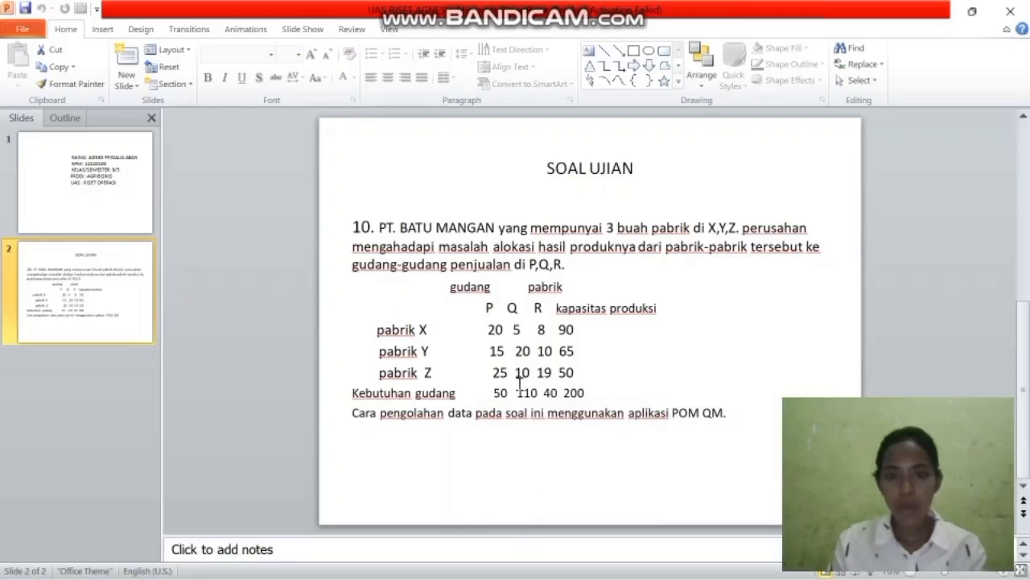
mouse_move(525, 560)
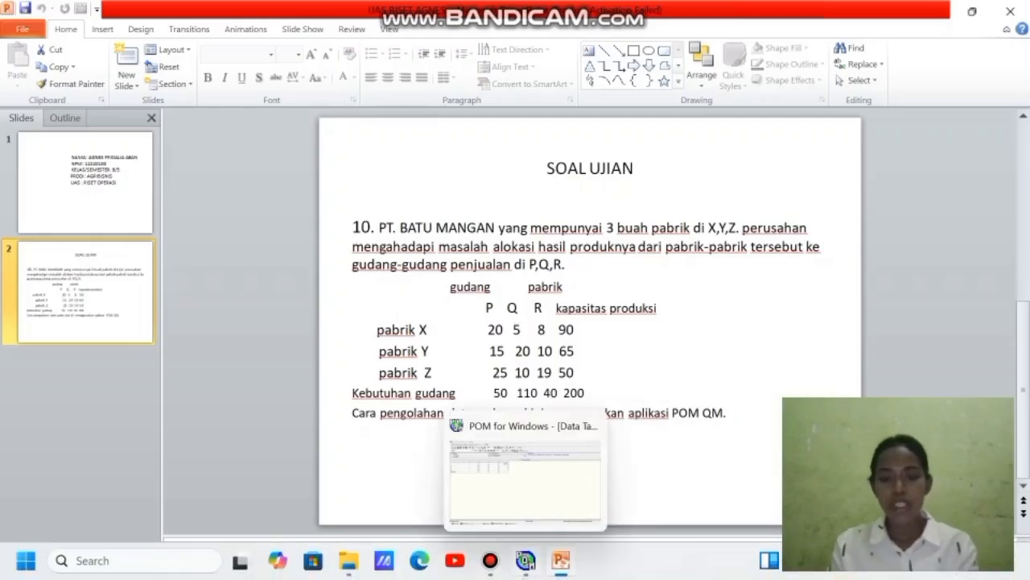
click(512, 484)
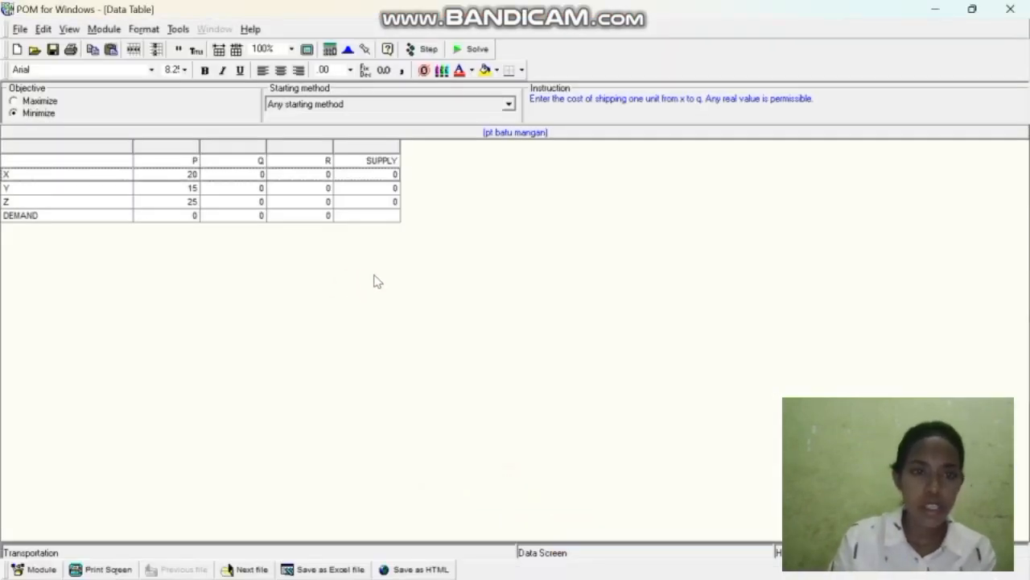
click(263, 174)
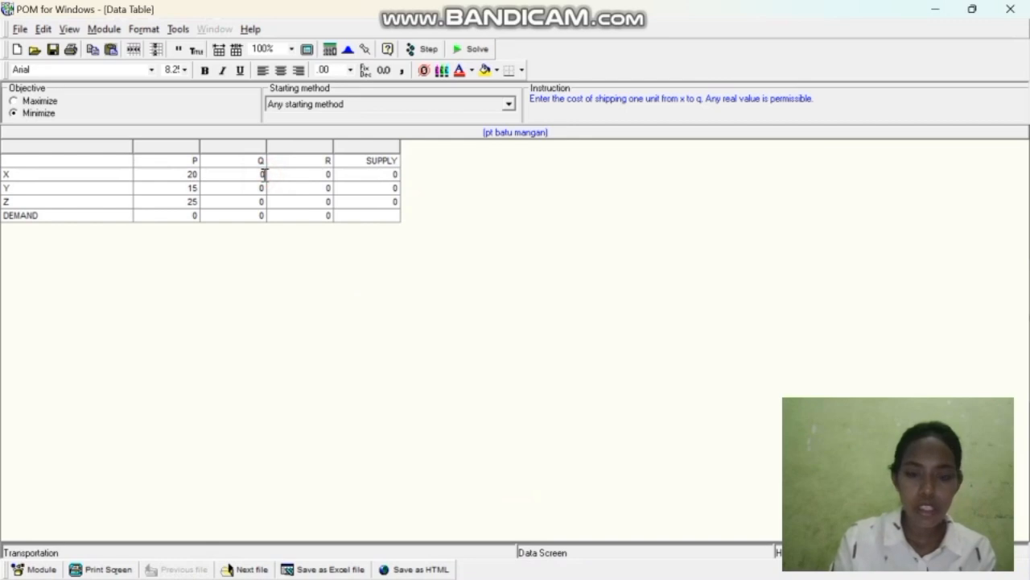
click(262, 187)
text(10)
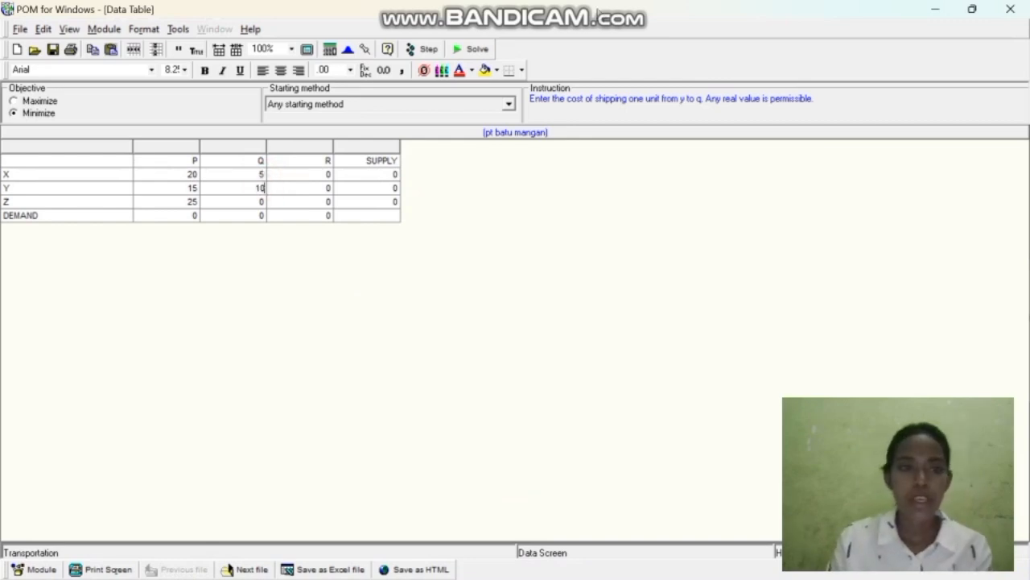
Step: Recheck column Q against the PowerPoint slide, then set the cost to 20 for Y and 10 for Z
click(265, 202)
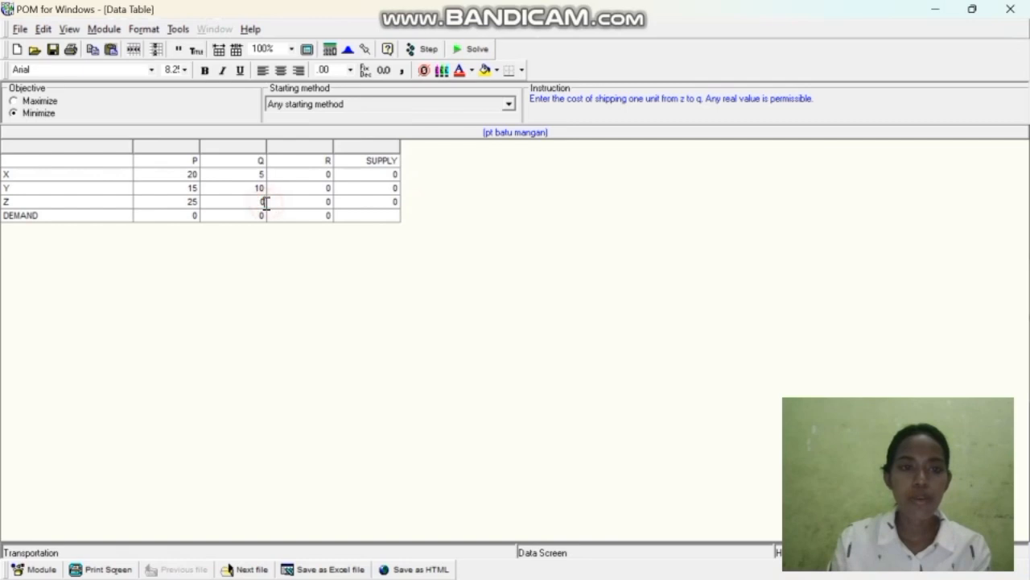
click(266, 203)
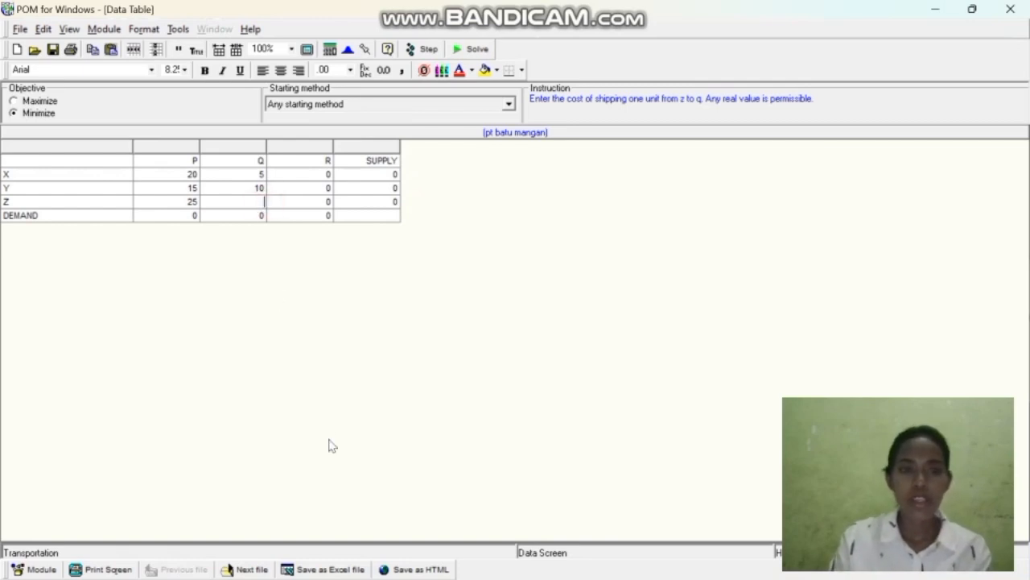
click(642, 578)
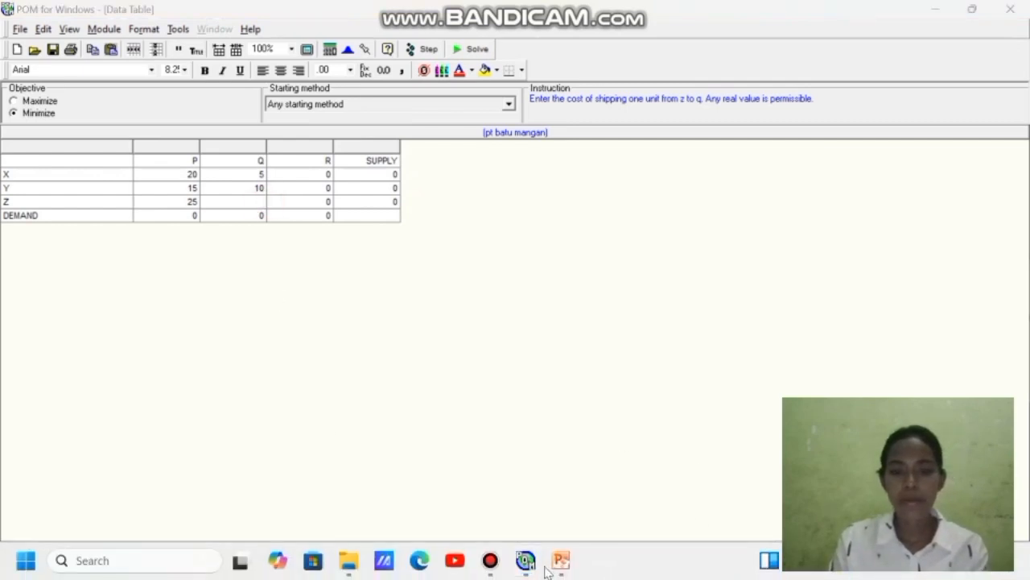
click(561, 564)
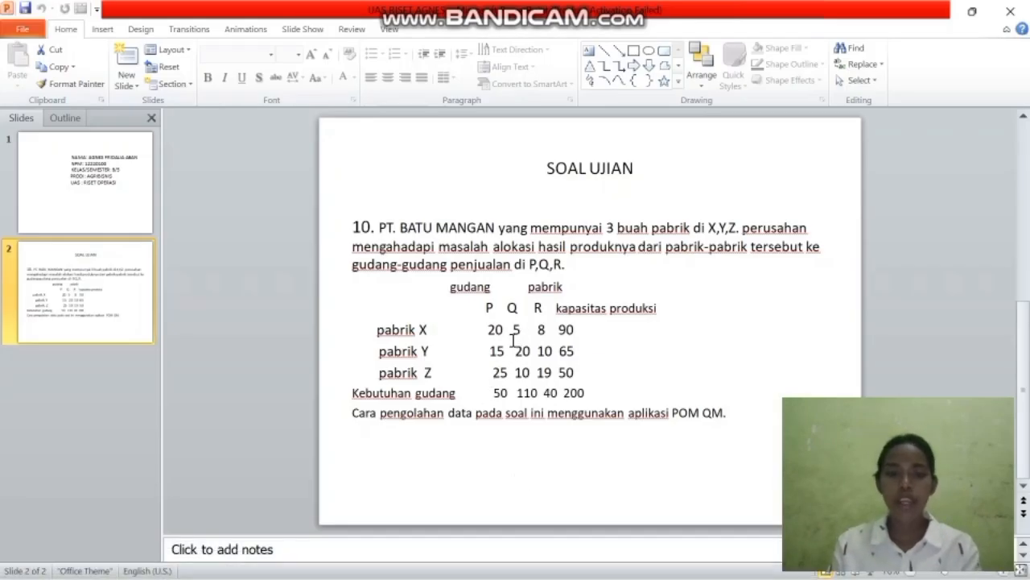
mouse_move(526, 560)
click(497, 491)
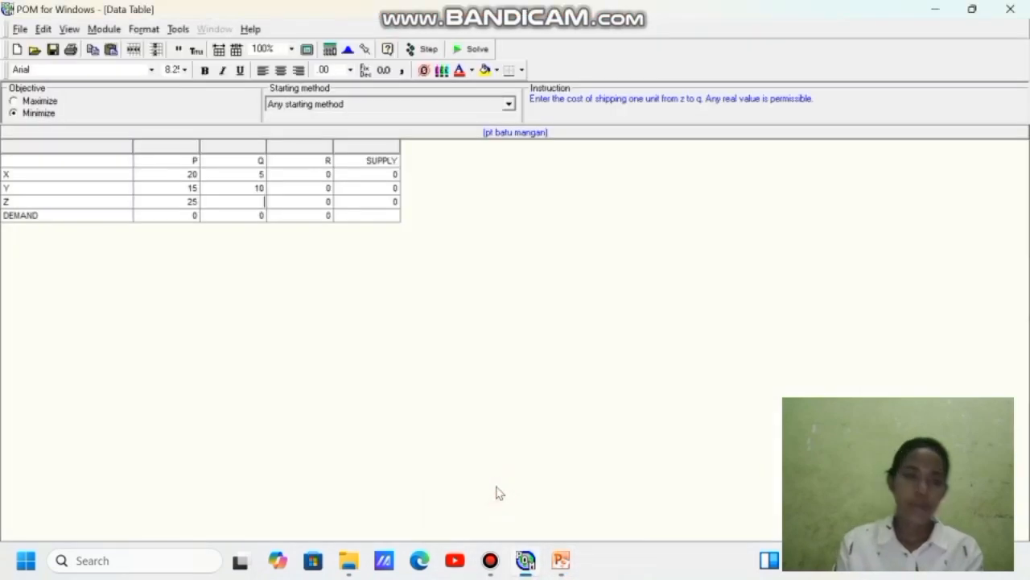
click(262, 187)
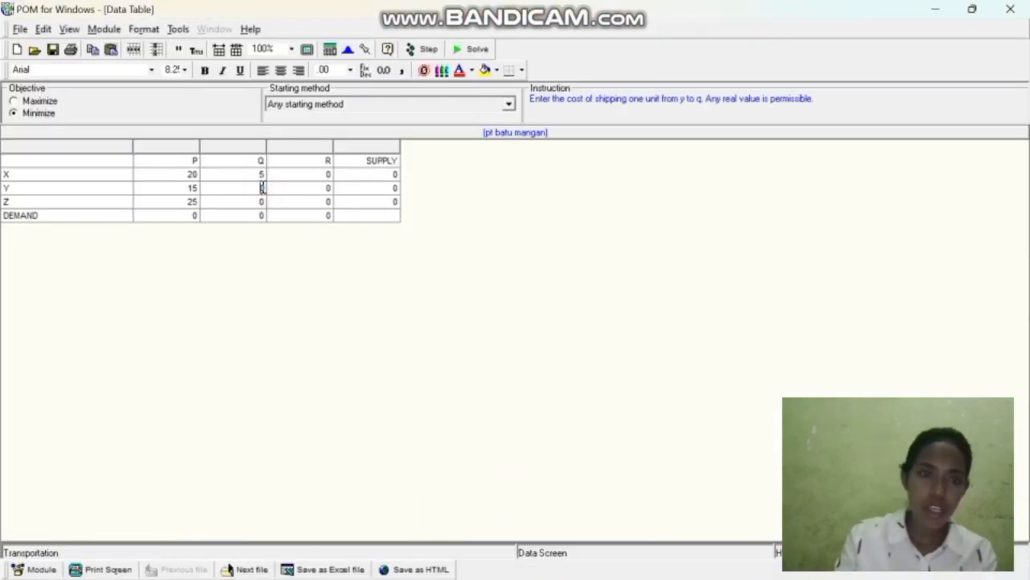
text(20)
click(258, 199)
text(10)
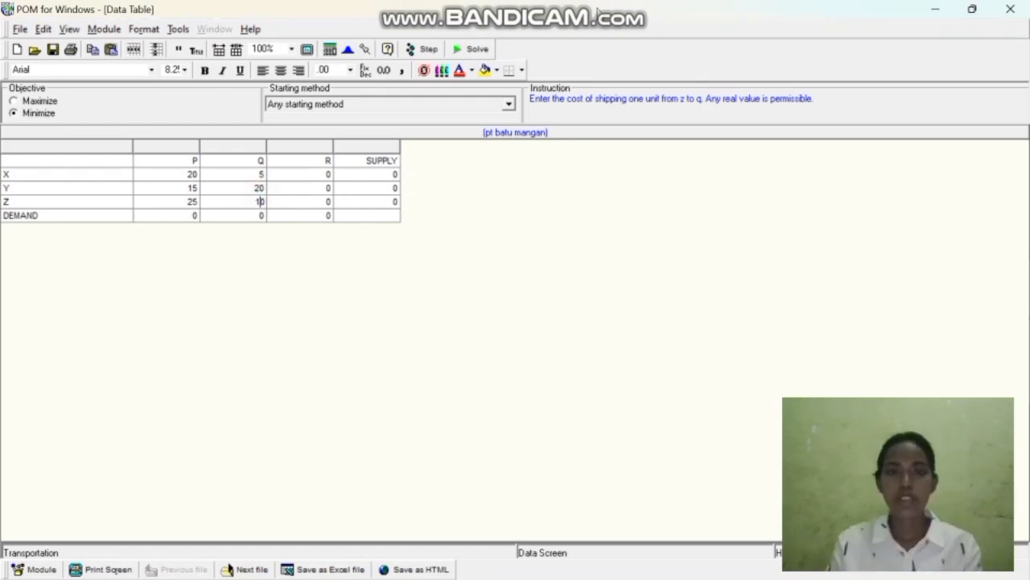
Step: Set the shipping cost from X to R to 8, checking the R column on the PowerPoint slide
mouse_move(503, 571)
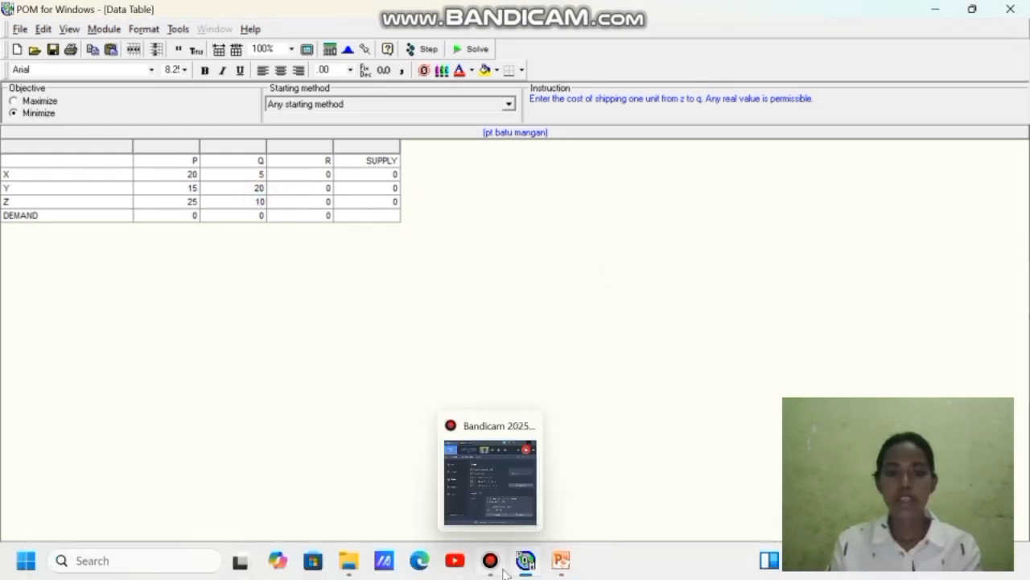
click(330, 175)
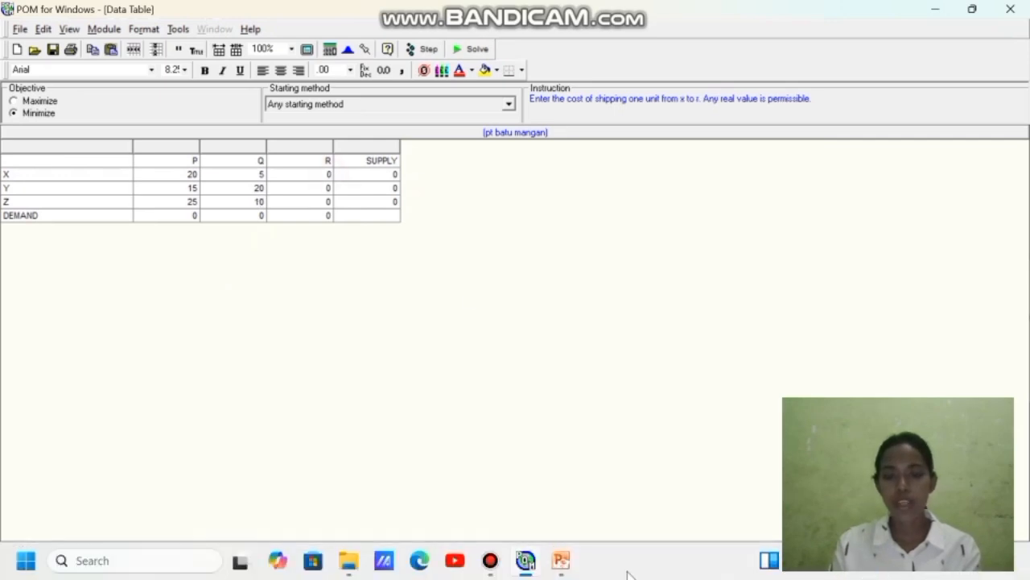
mouse_move(561, 559)
click(544, 480)
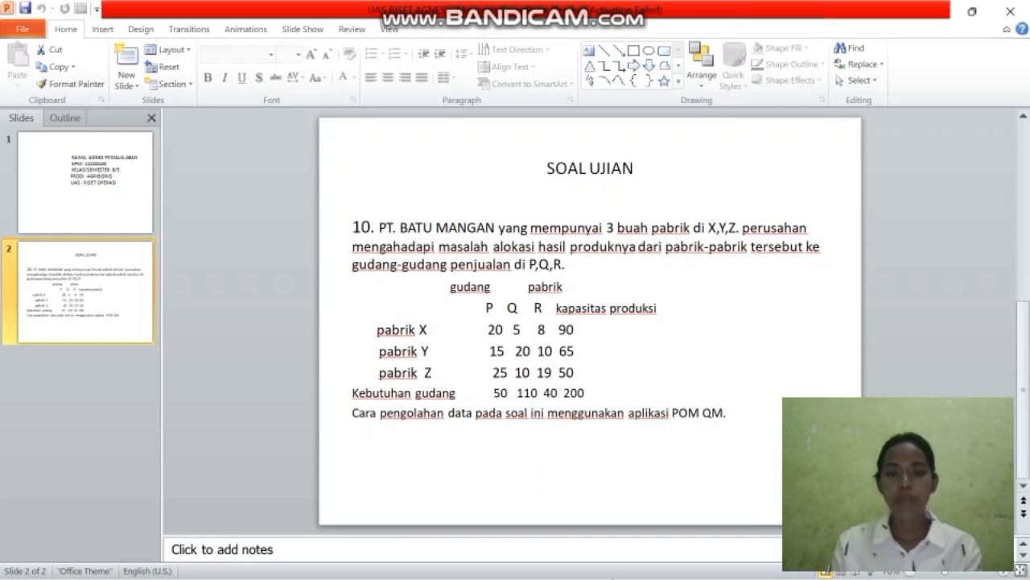
mouse_move(524, 558)
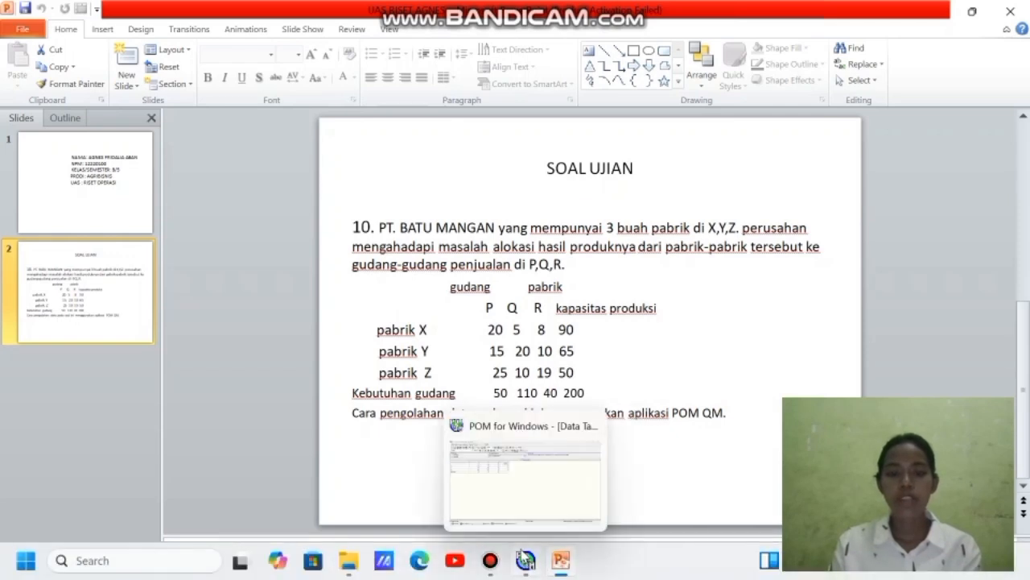
click(498, 490)
text(8)
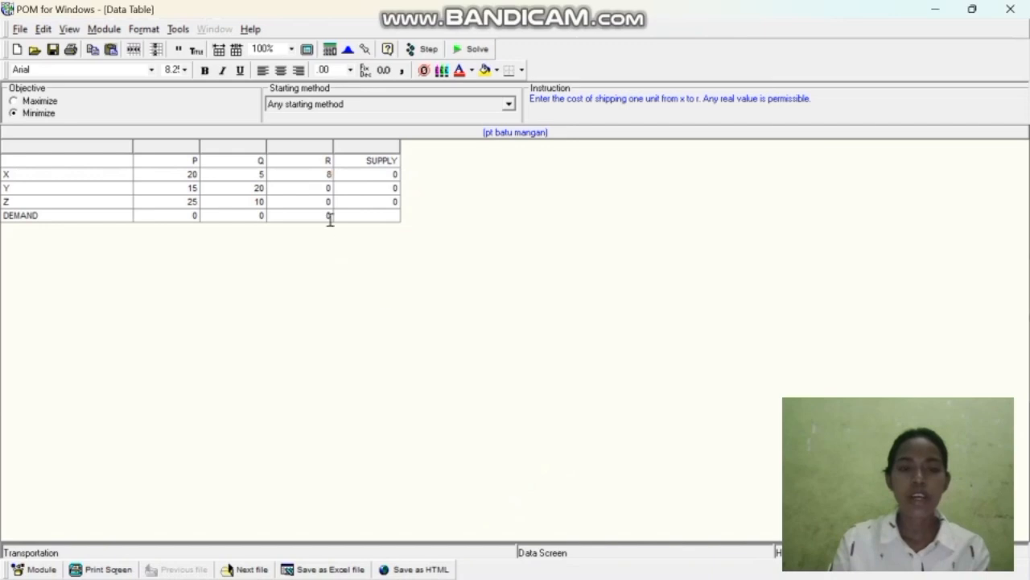
Step: Enter the remaining column R shipping costs: 10 for Y and 15 for Z
click(332, 189)
text(10)
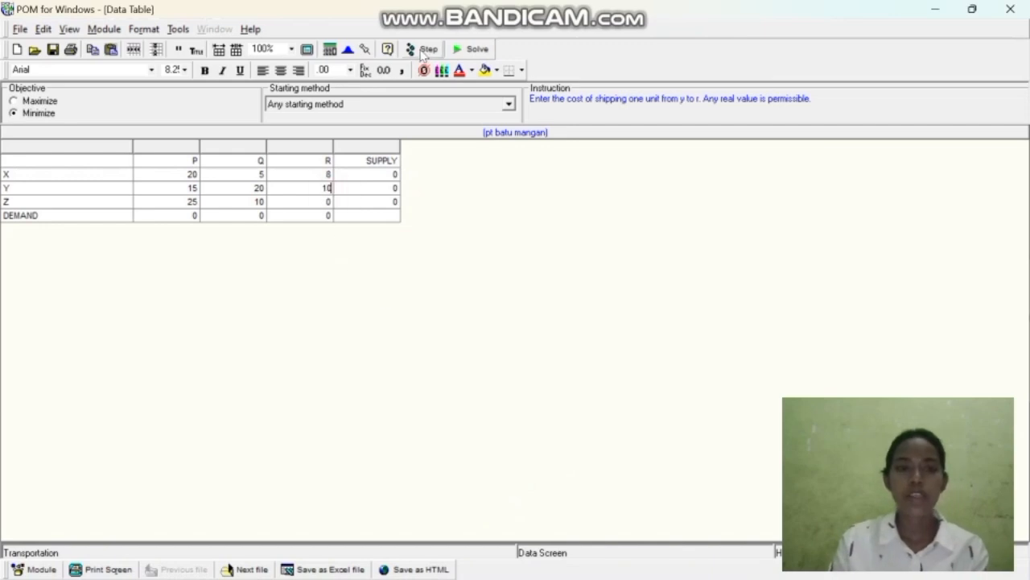
click(329, 201)
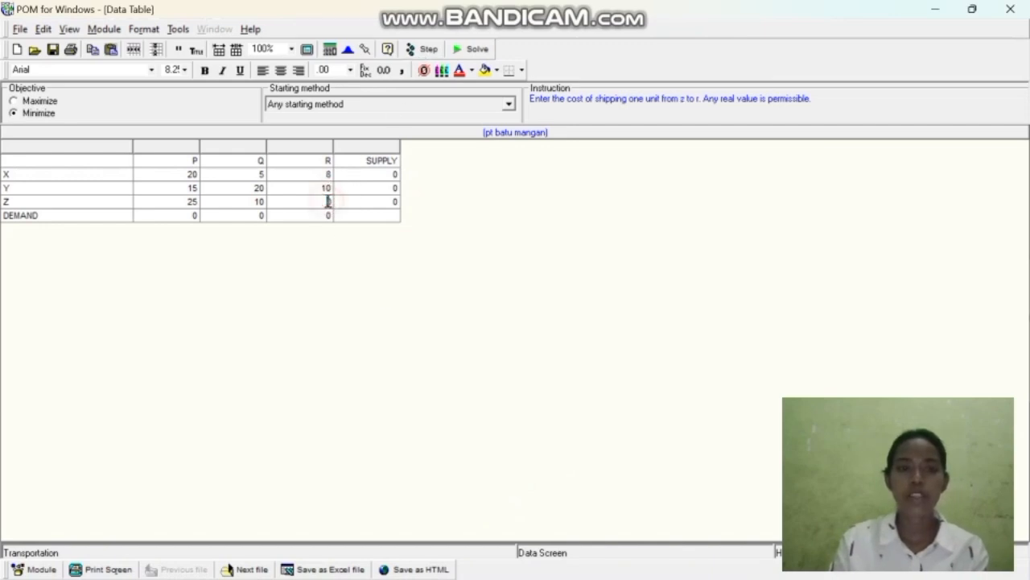
text(15)
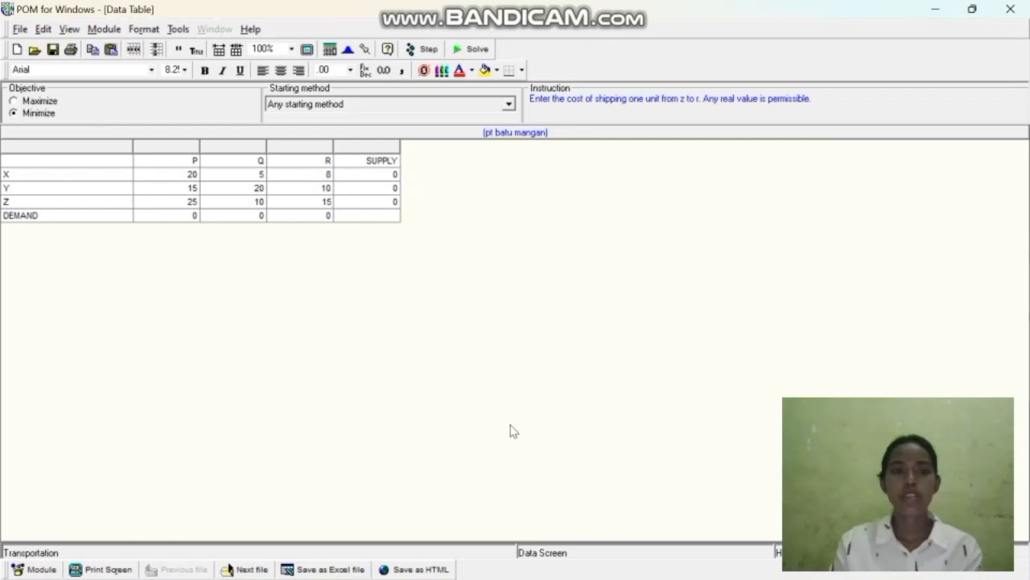
Step: Set the supply of X to 90, checking the production capacities on the PowerPoint slide
click(398, 170)
mouse_move(577, 576)
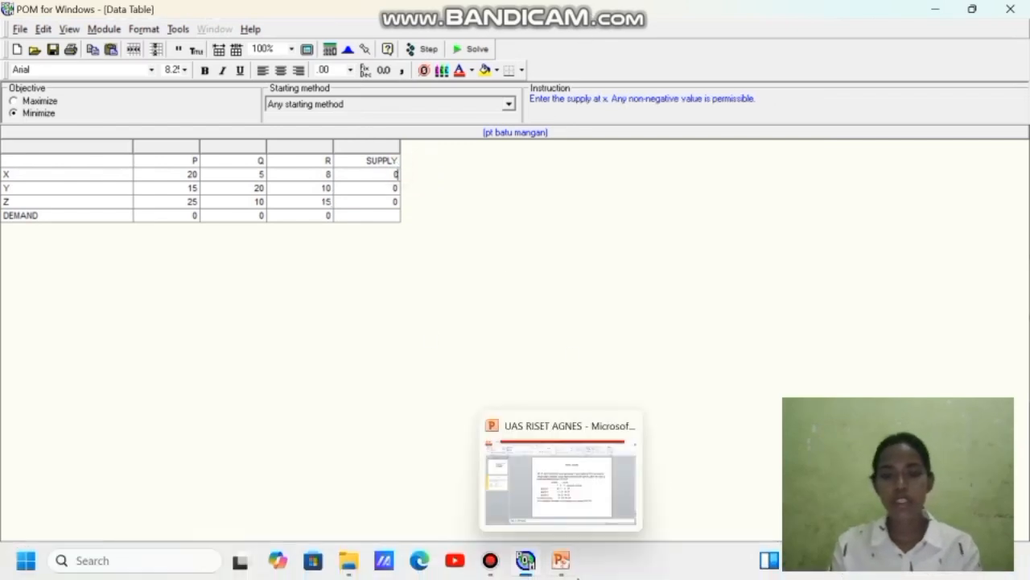
click(569, 499)
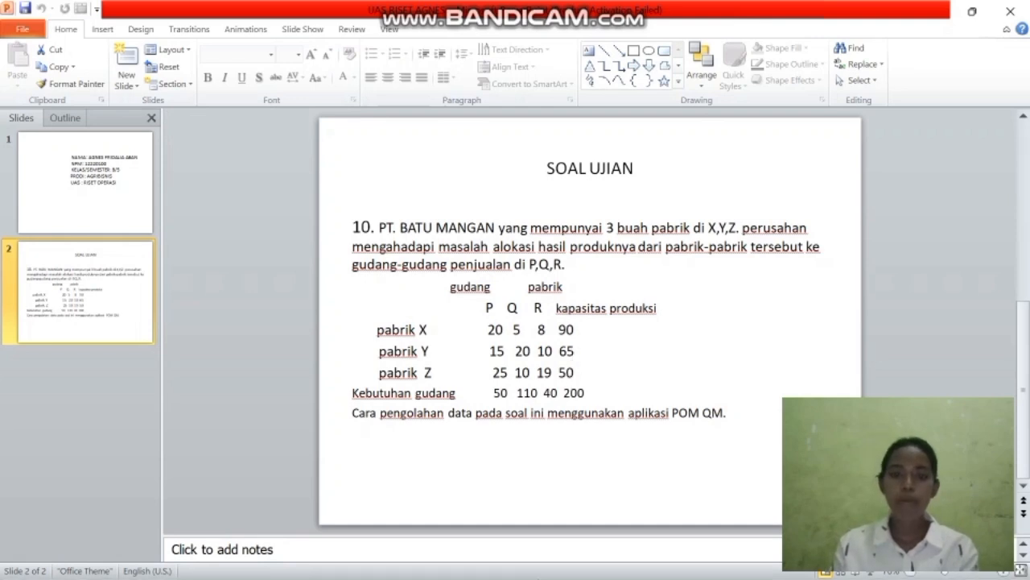
mouse_move(525, 560)
click(517, 523)
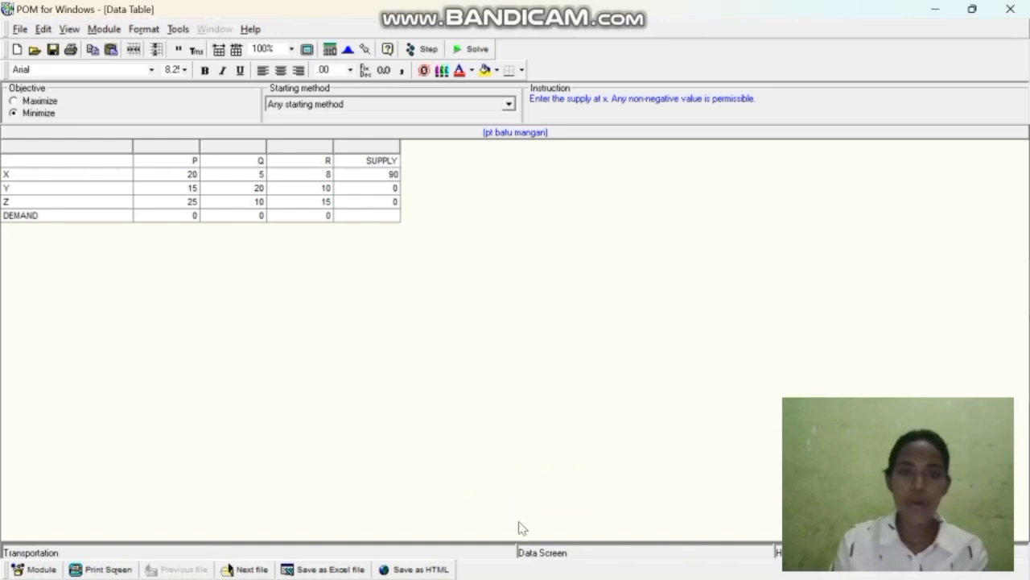
Step: Set the supply of Y to 65 and the supply of Z to 50
click(396, 190)
click(402, 187)
click(396, 187)
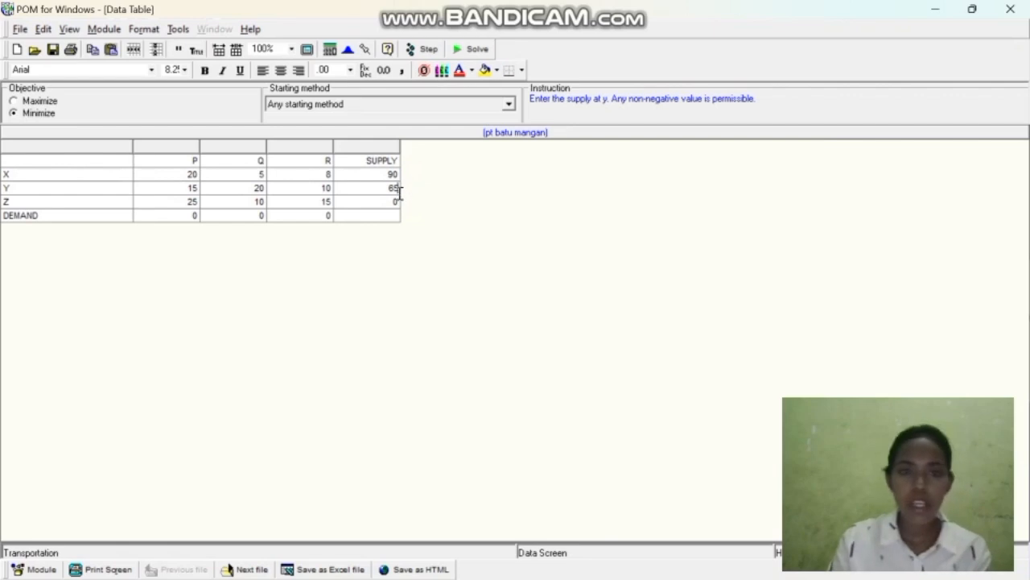
click(393, 200)
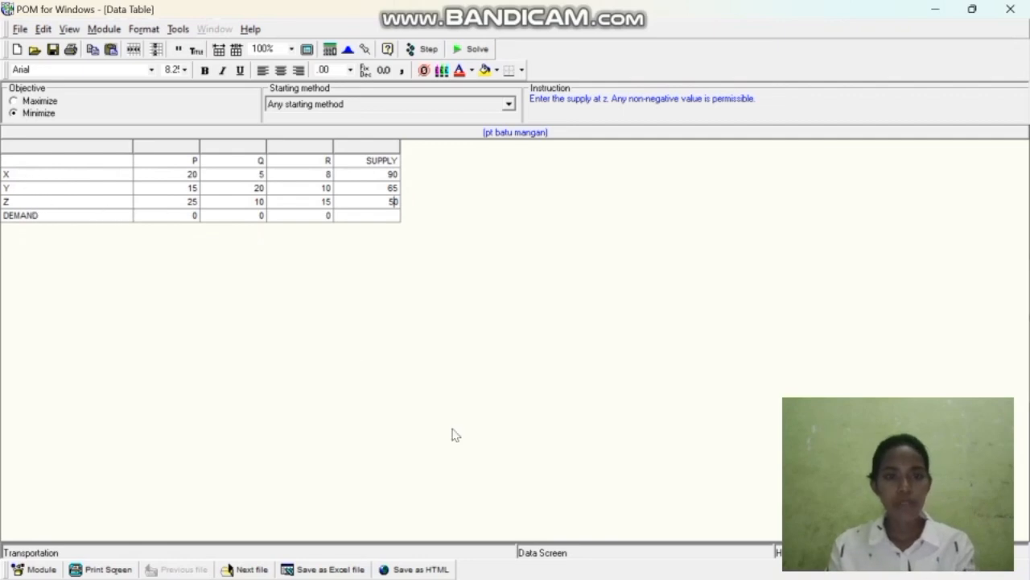
Step: Set the demand of P to 50 and the demand of Q to 110, checking the warehouse requirements on the PowerPoint slide
mouse_move(565, 571)
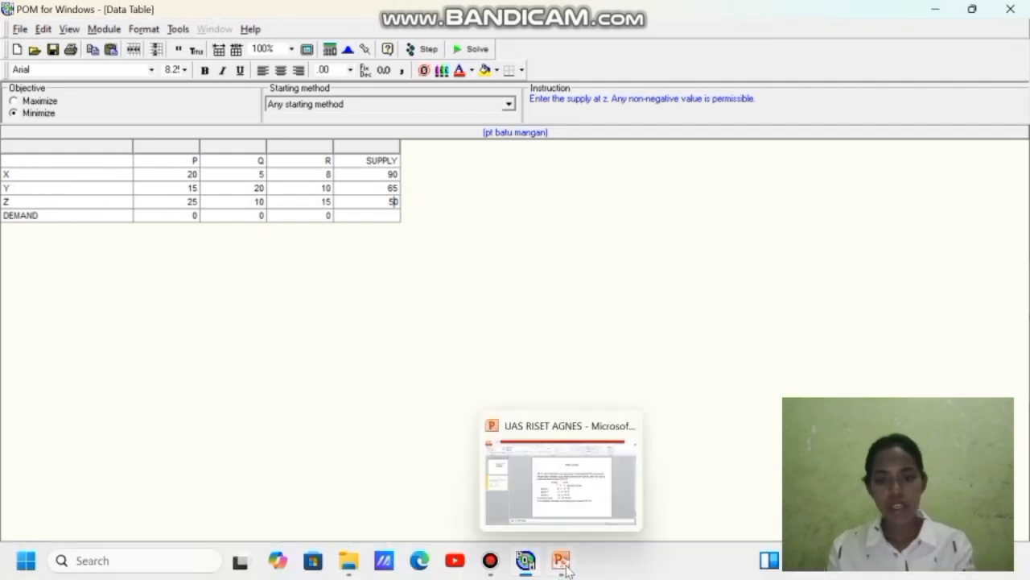
click(555, 504)
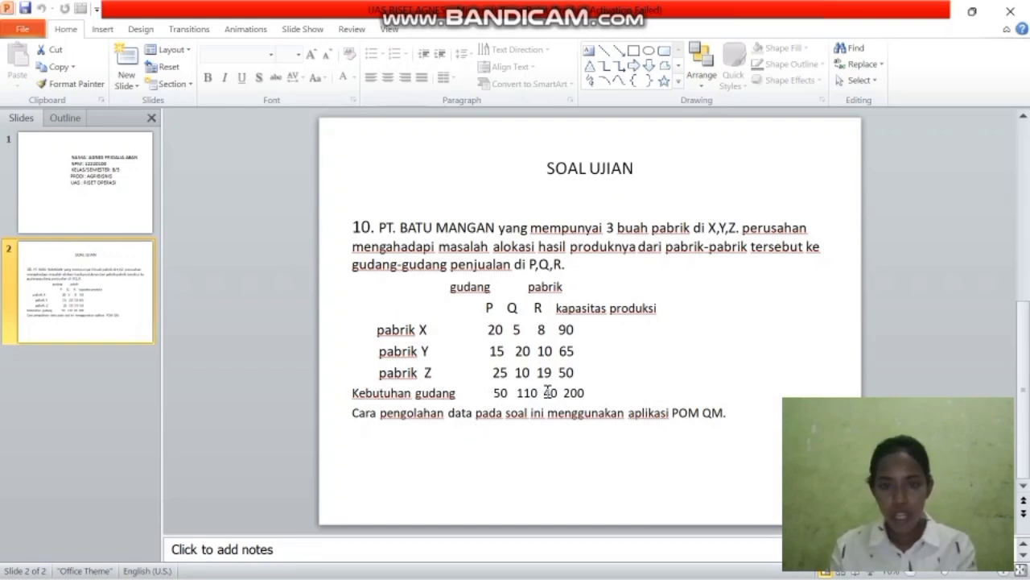
mouse_move(487, 573)
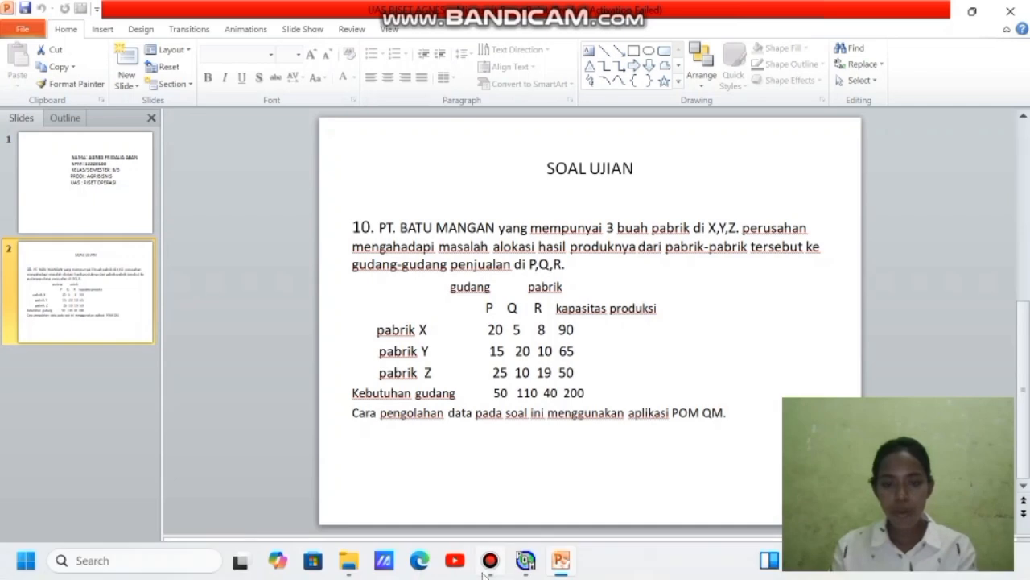
mouse_move(531, 567)
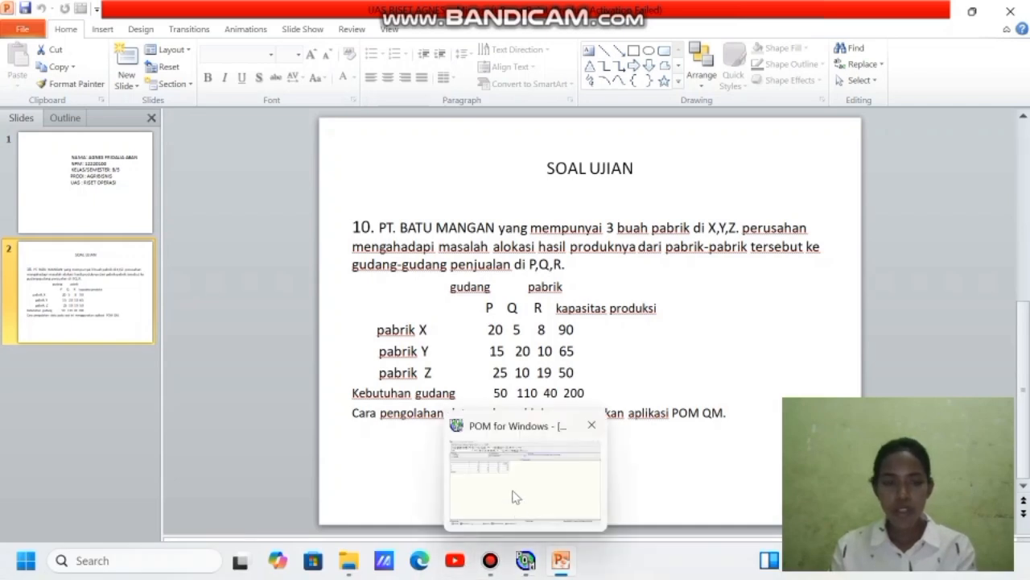
click(513, 493)
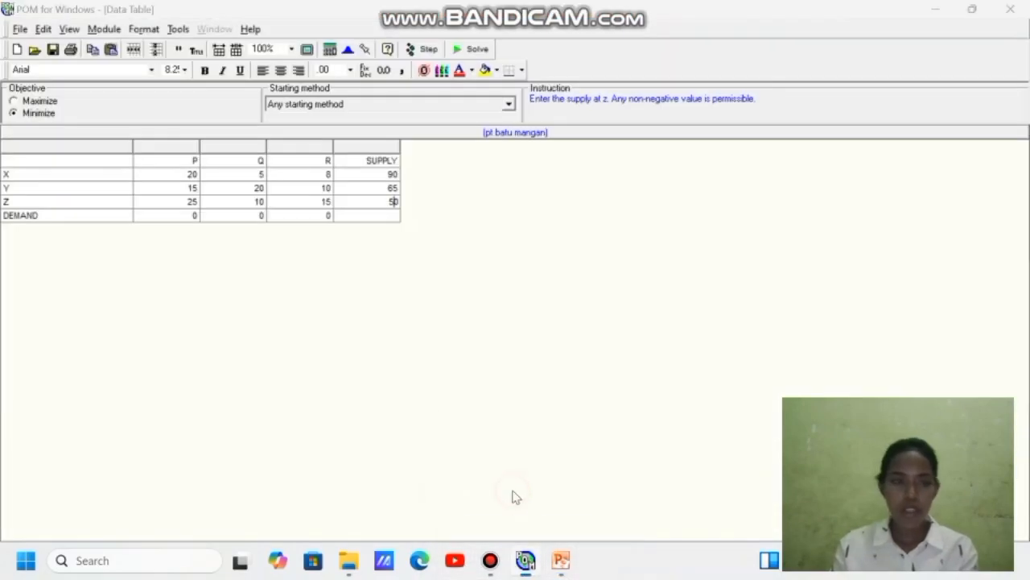
click(194, 215)
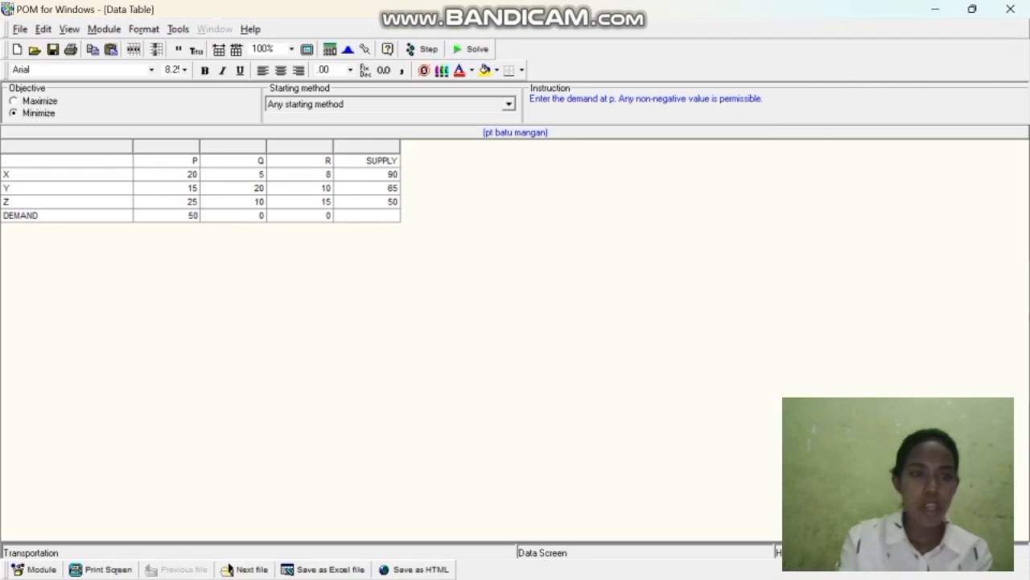
click(261, 215)
text(110)
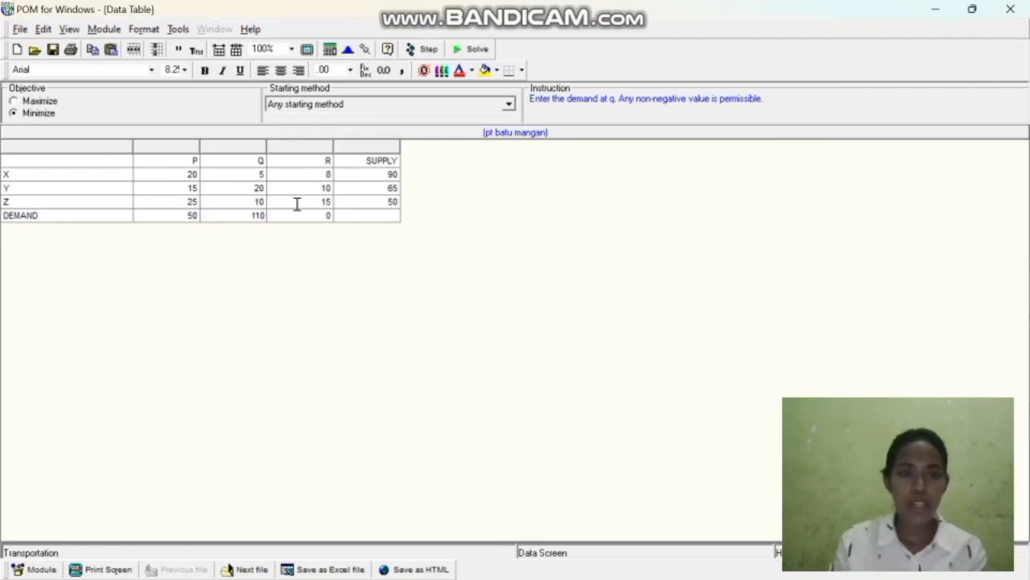
Step: Set the demand of R to 40, checking the warehouse requirement on the PowerPoint slide
click(324, 213)
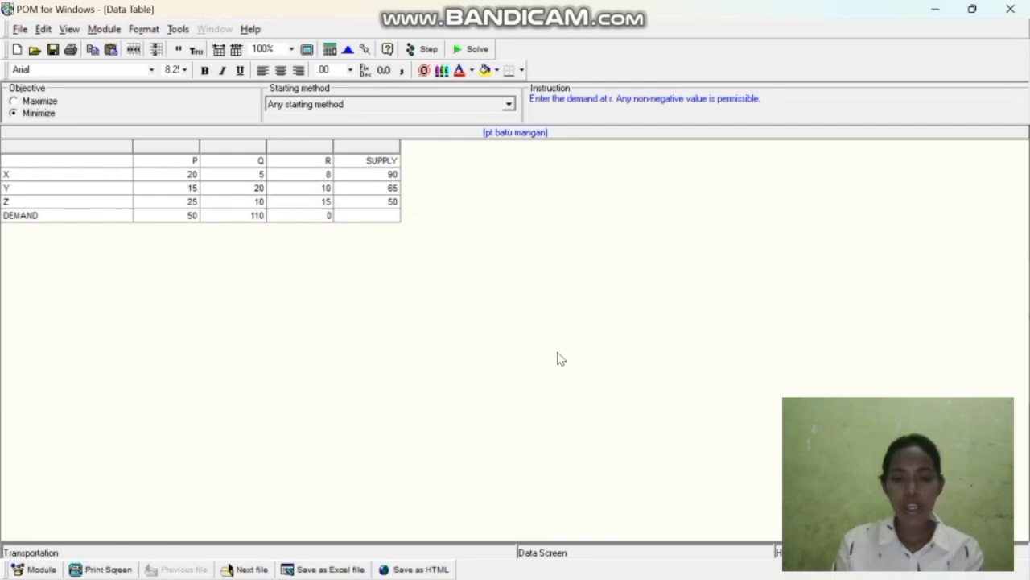
mouse_move(573, 566)
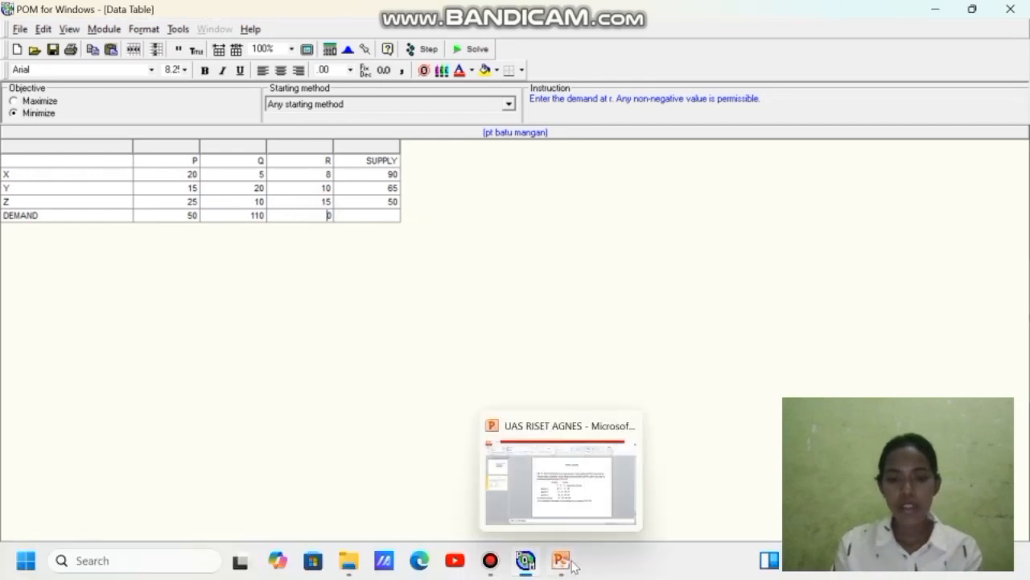
click(562, 490)
mouse_move(518, 567)
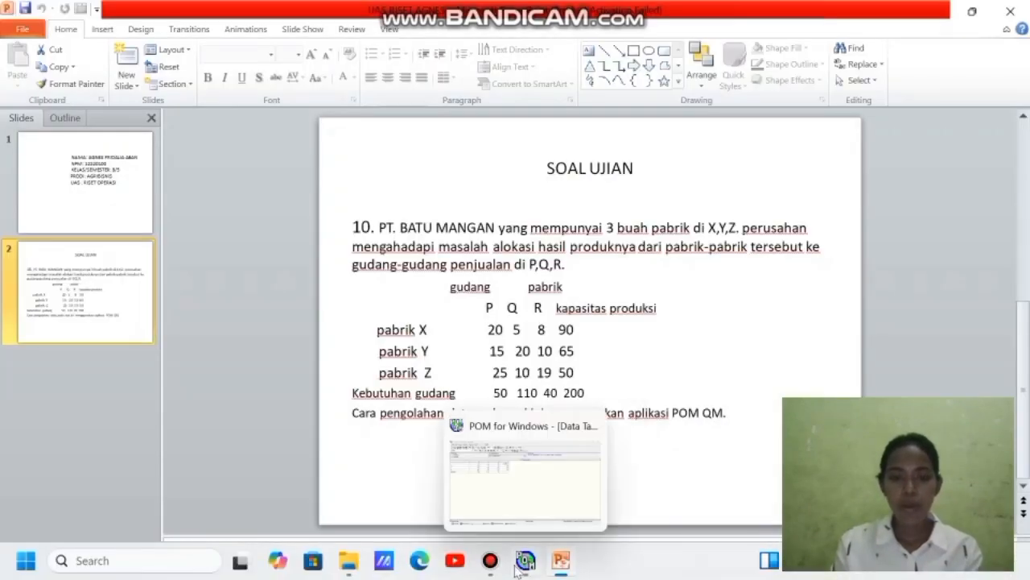
click(493, 496)
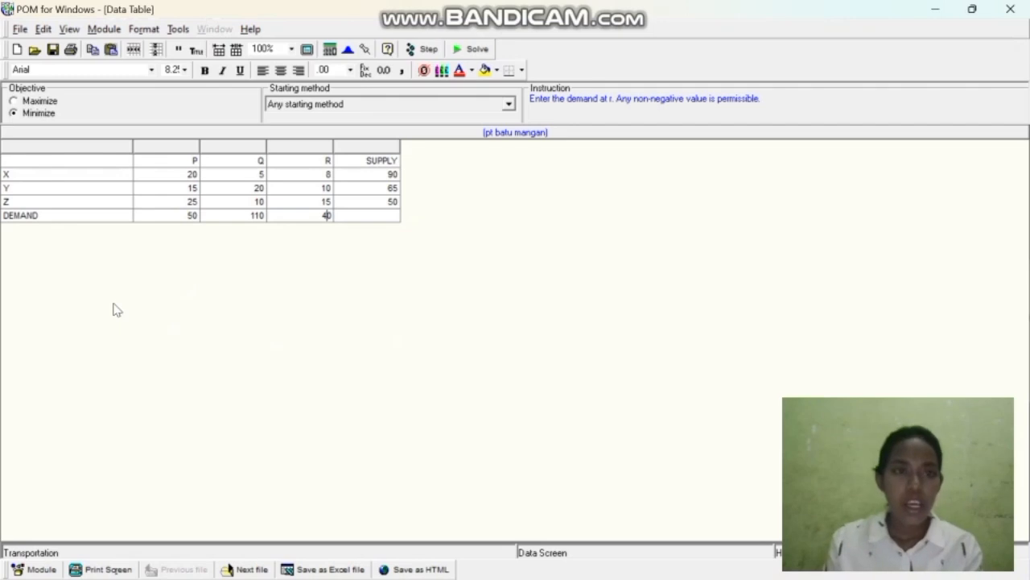
Step: Solve the transportation problem with the objective set to Minimize
click(15, 115)
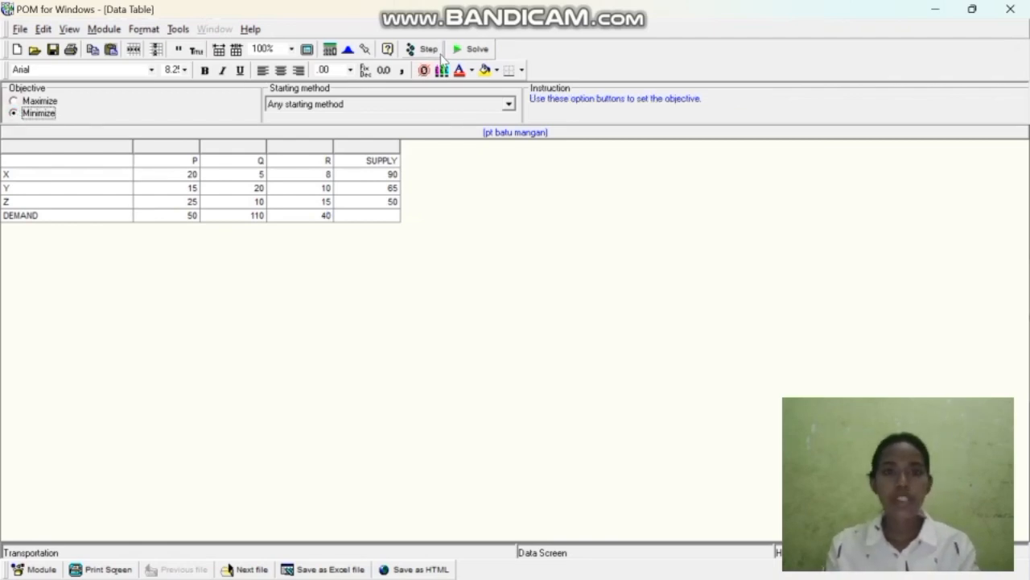
click(472, 53)
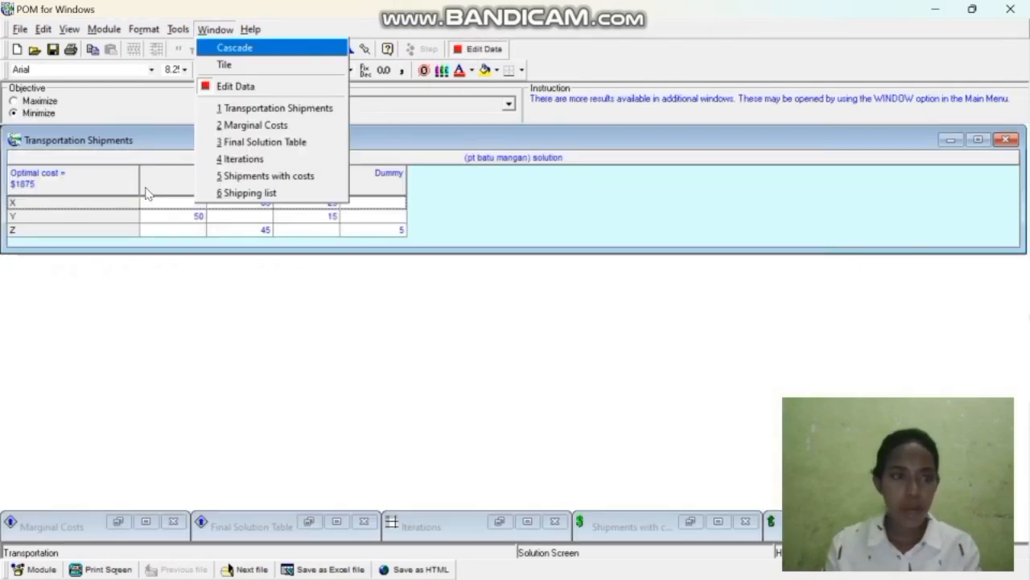
click(305, 269)
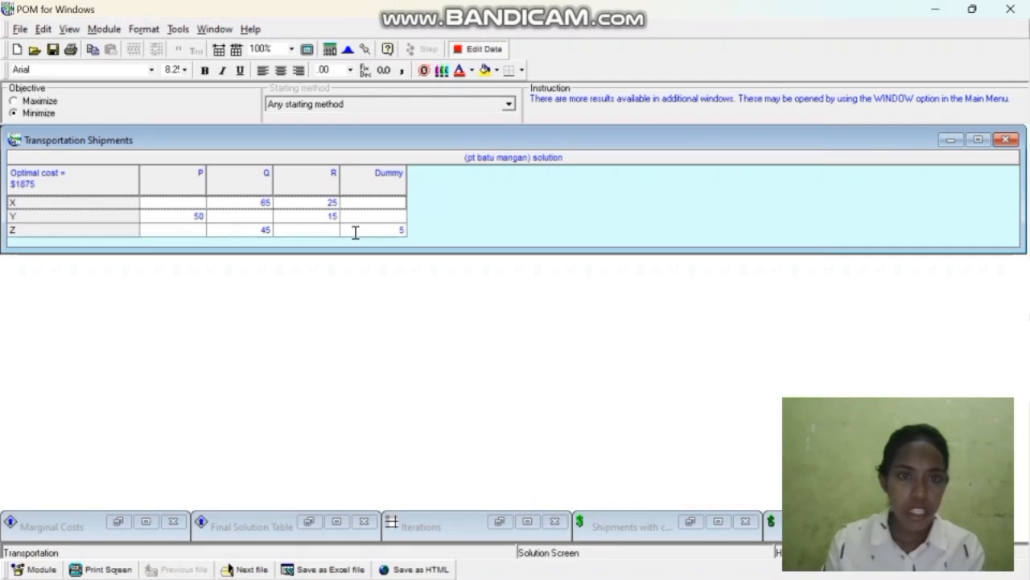
Step: Examine the shipments from factory Y to P, Q, R and the dummy destination in the Transportation Shipments table
click(37, 215)
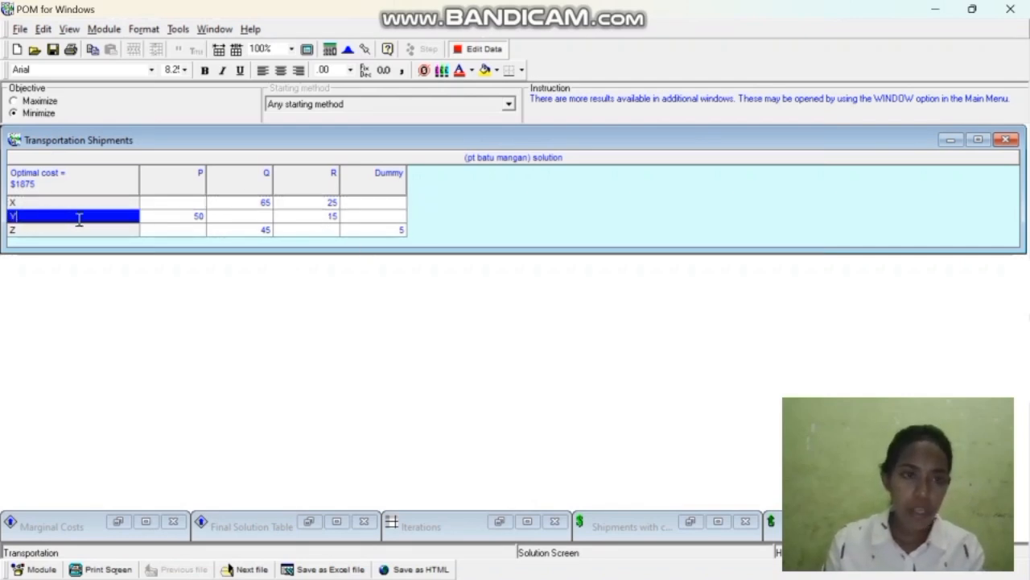
click(169, 215)
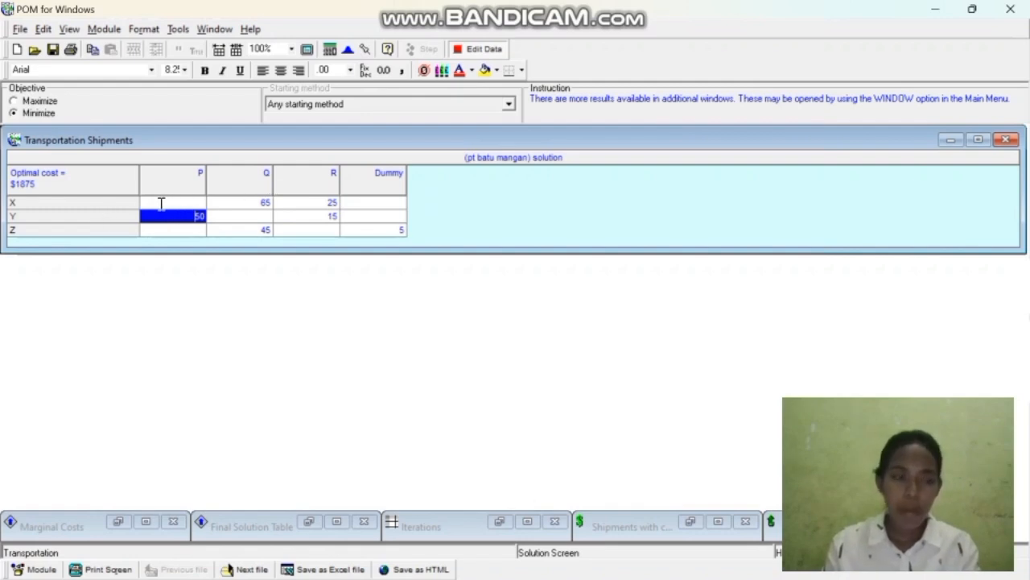
click(262, 213)
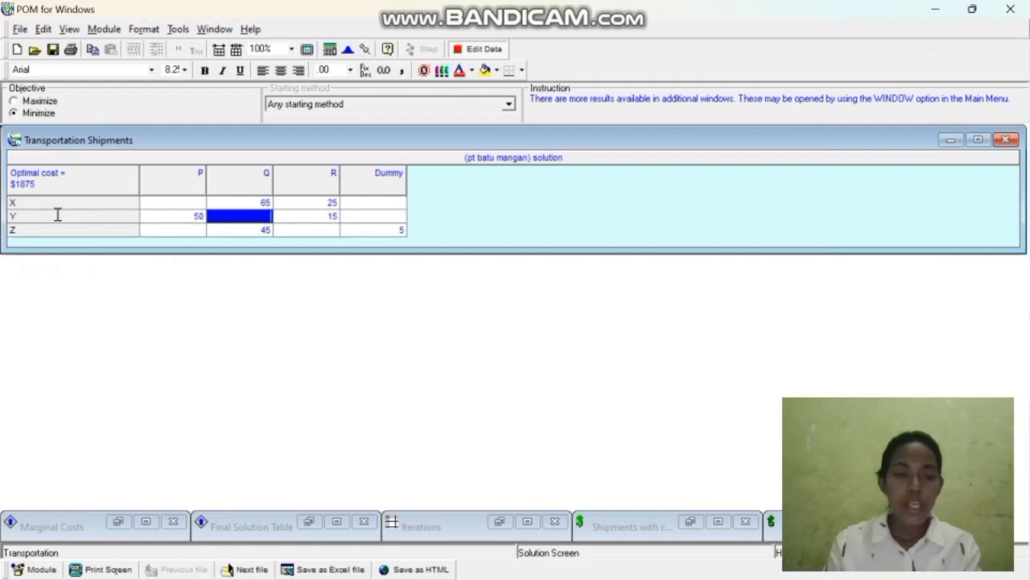
click(323, 216)
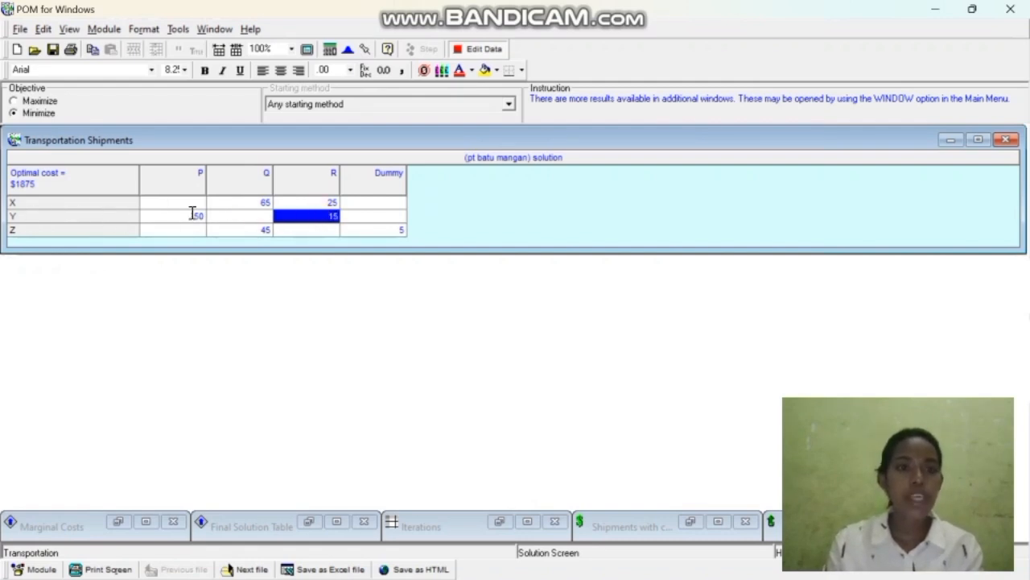
click(362, 216)
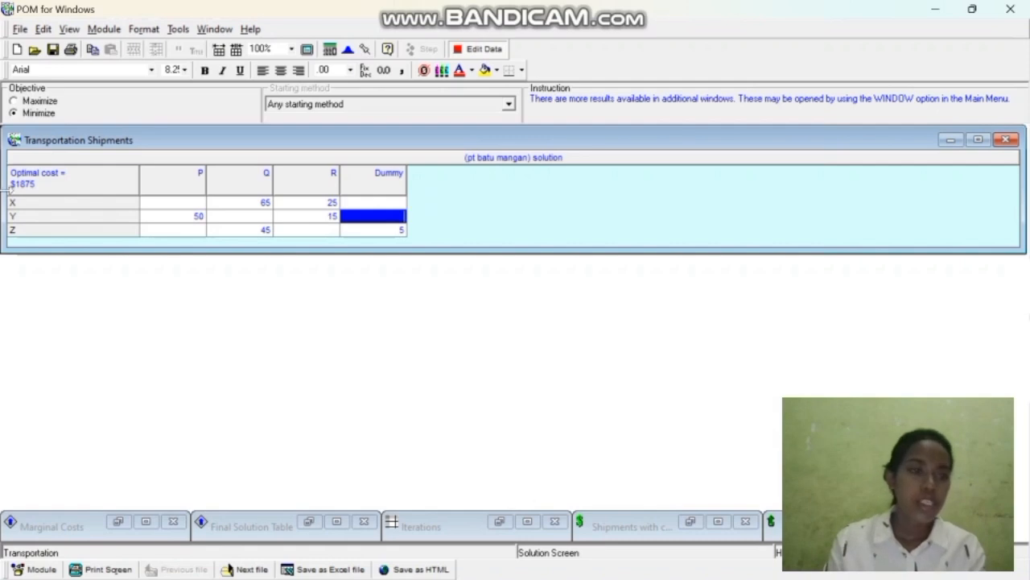
Step: Examine the shipments from factory Z to P, Q, R and the dummy destination in the Transportation Shipments table
click(35, 227)
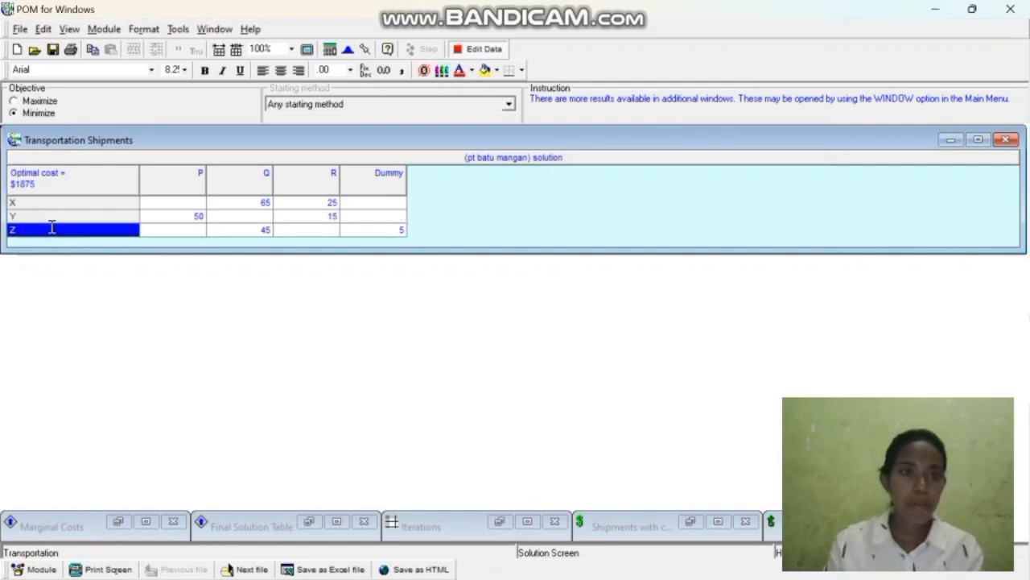
click(169, 231)
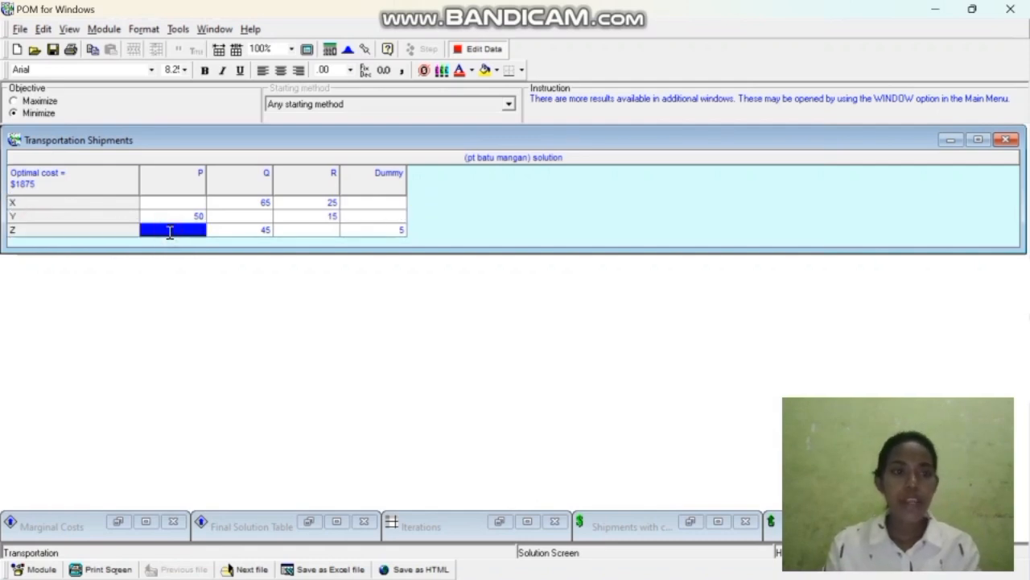
click(78, 228)
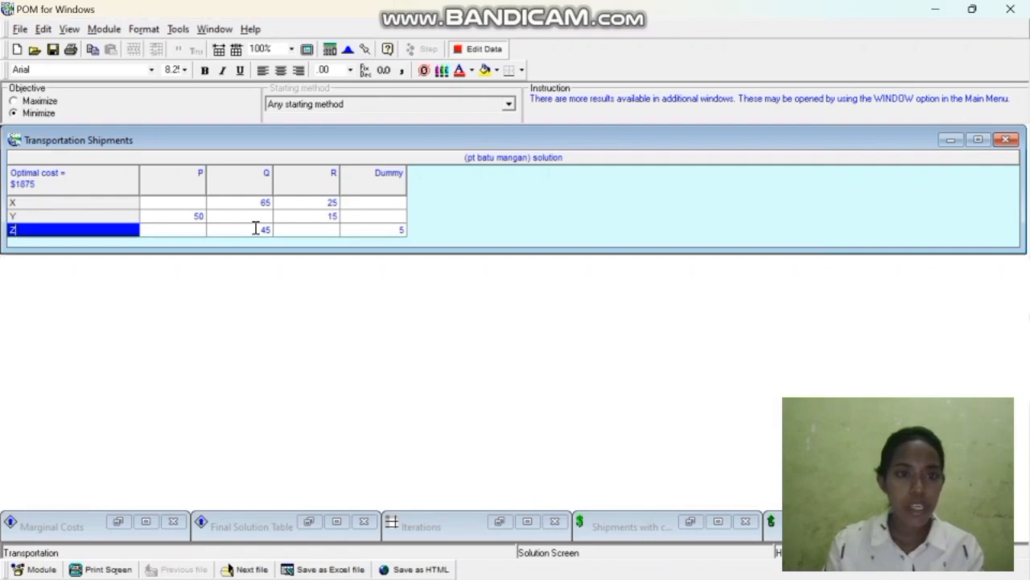
click(255, 229)
click(113, 224)
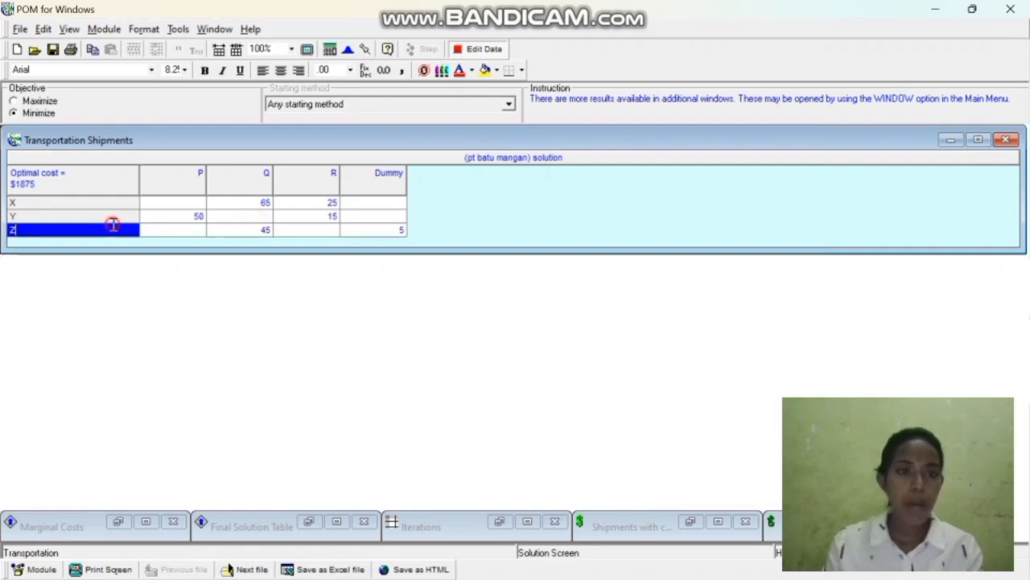
click(319, 221)
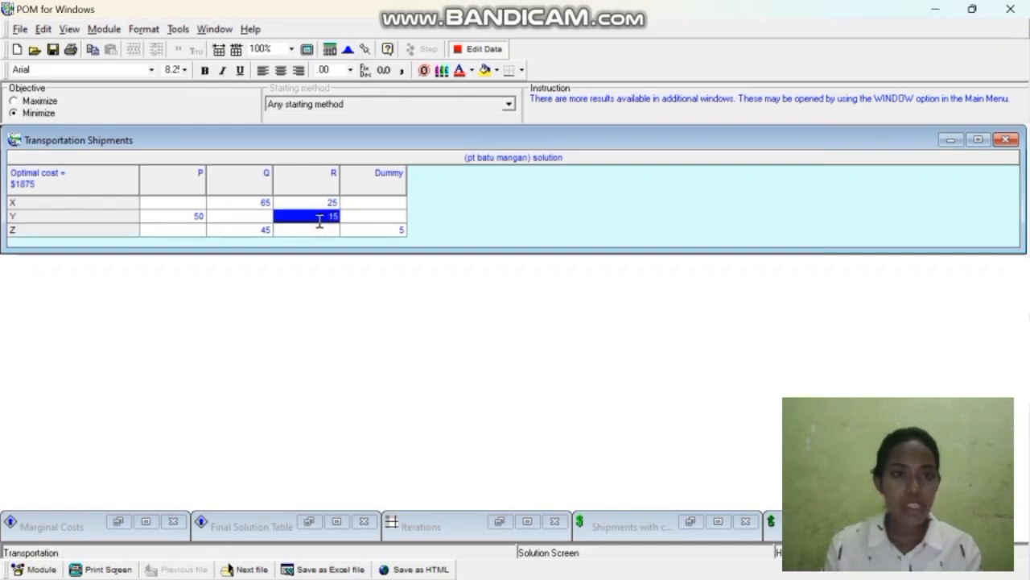
click(318, 231)
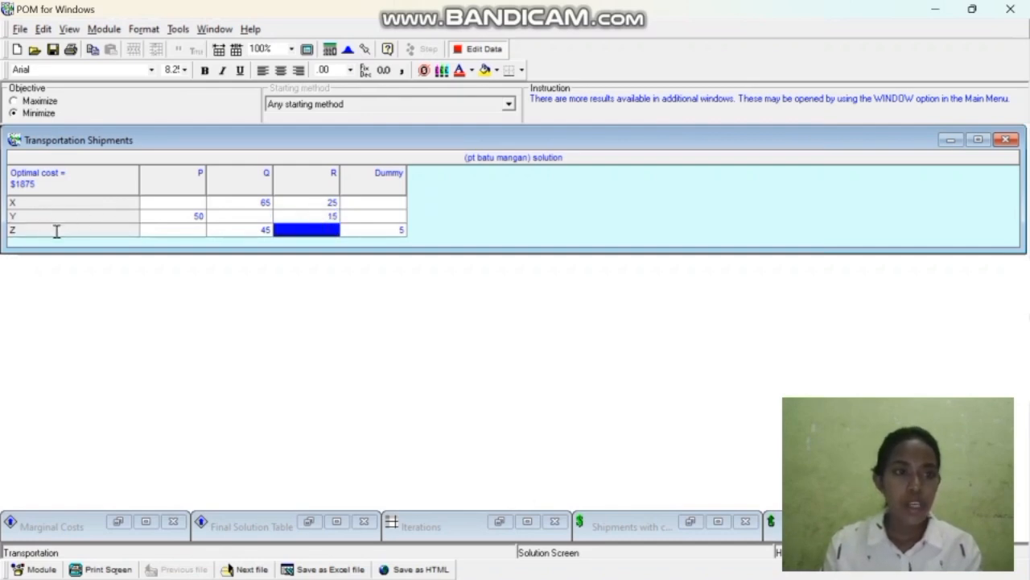
click(57, 231)
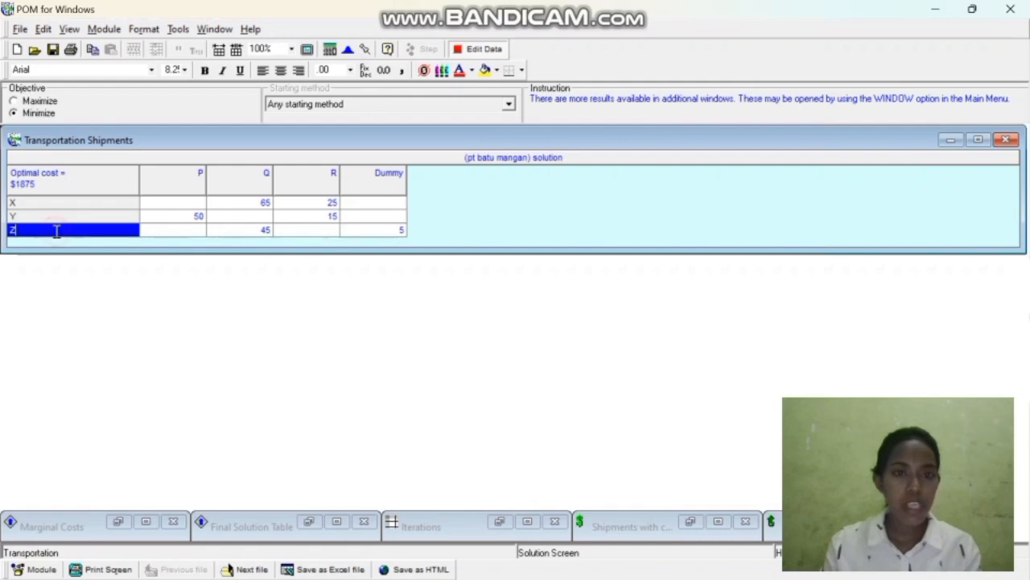
click(393, 232)
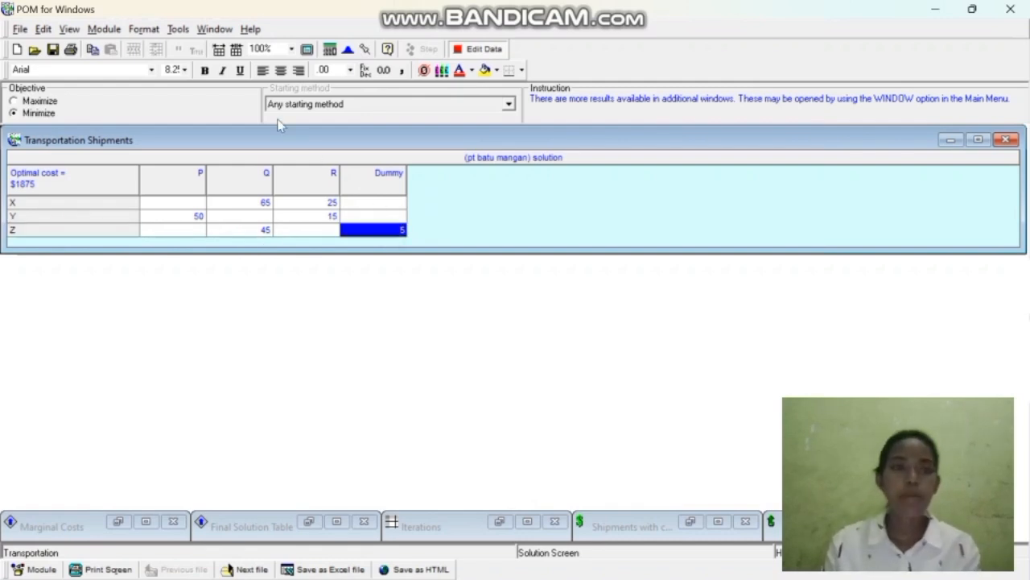
Step: Open the Marginal Costs results and examine factory X's values for P, Q, R and the dummy destination
click(214, 29)
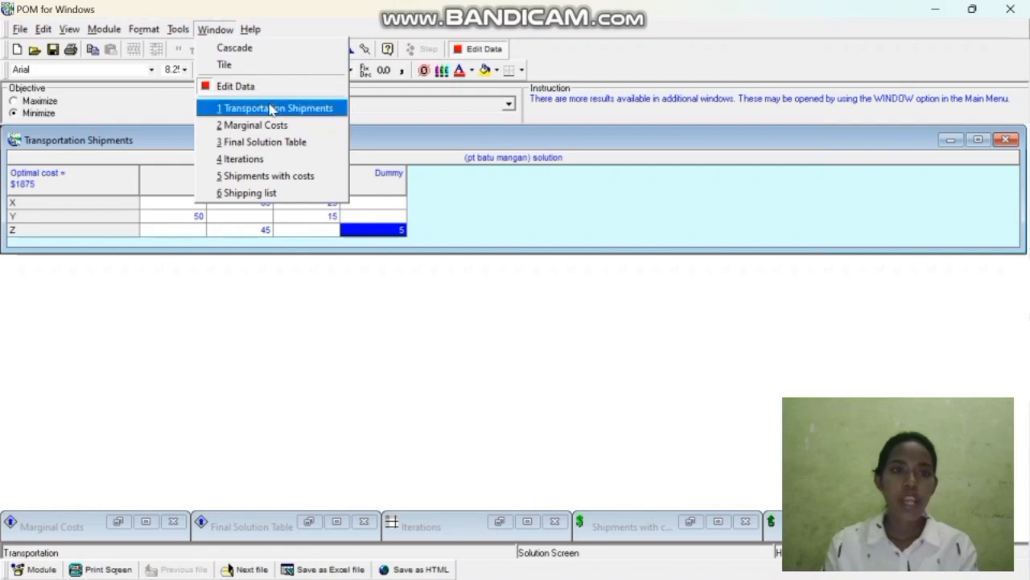
click(266, 125)
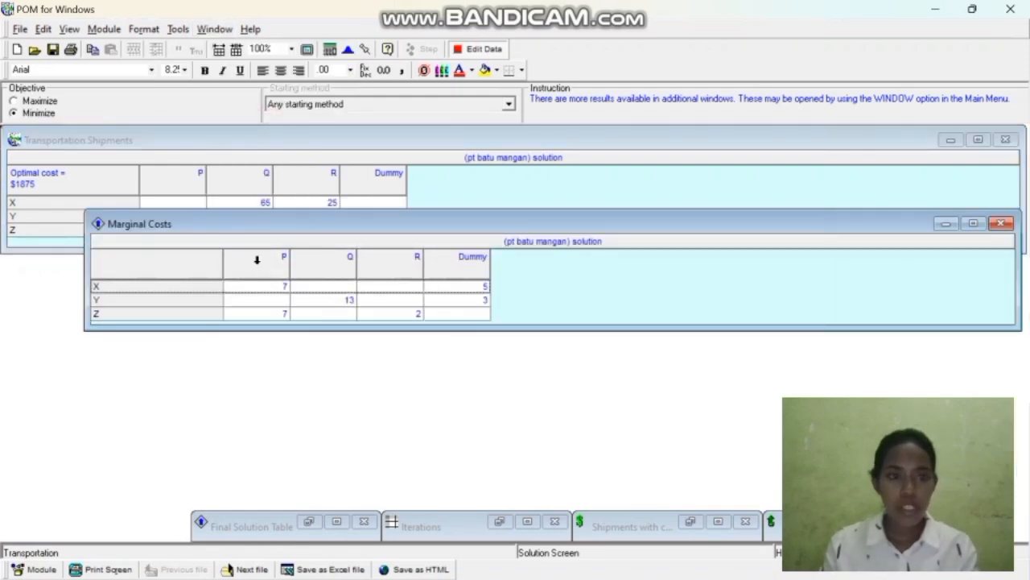
click(107, 295)
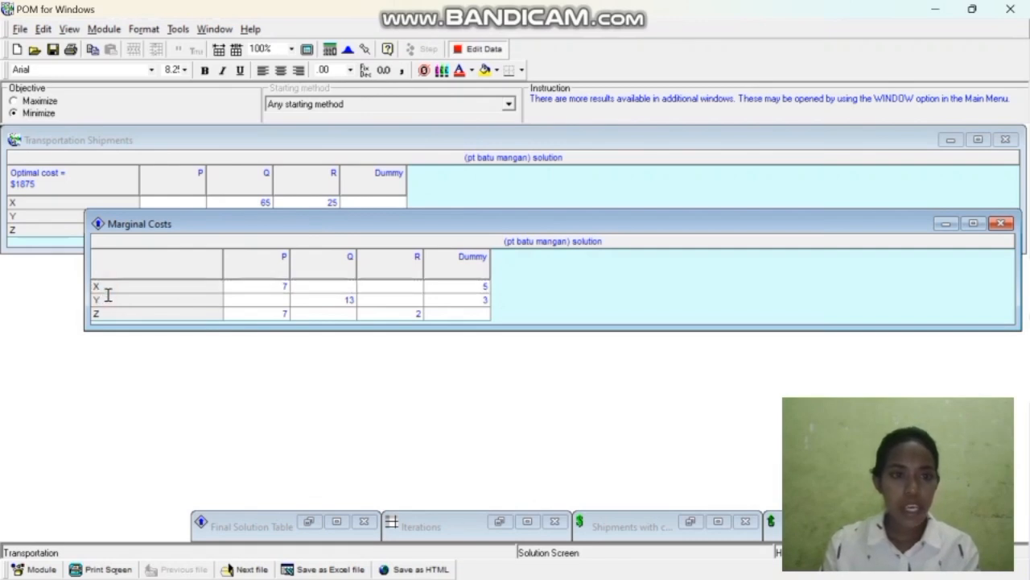
click(257, 283)
click(172, 281)
click(366, 287)
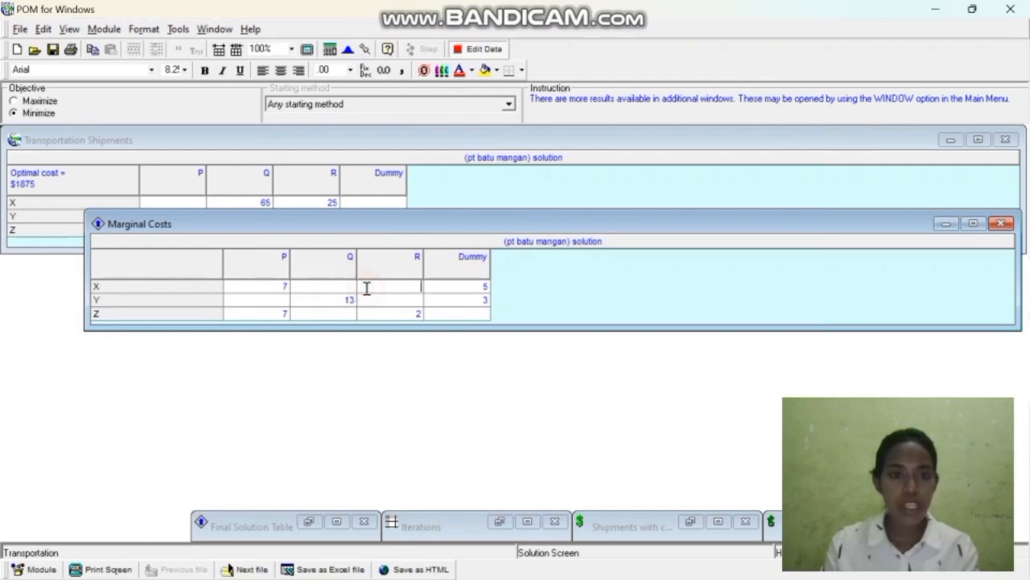
click(350, 287)
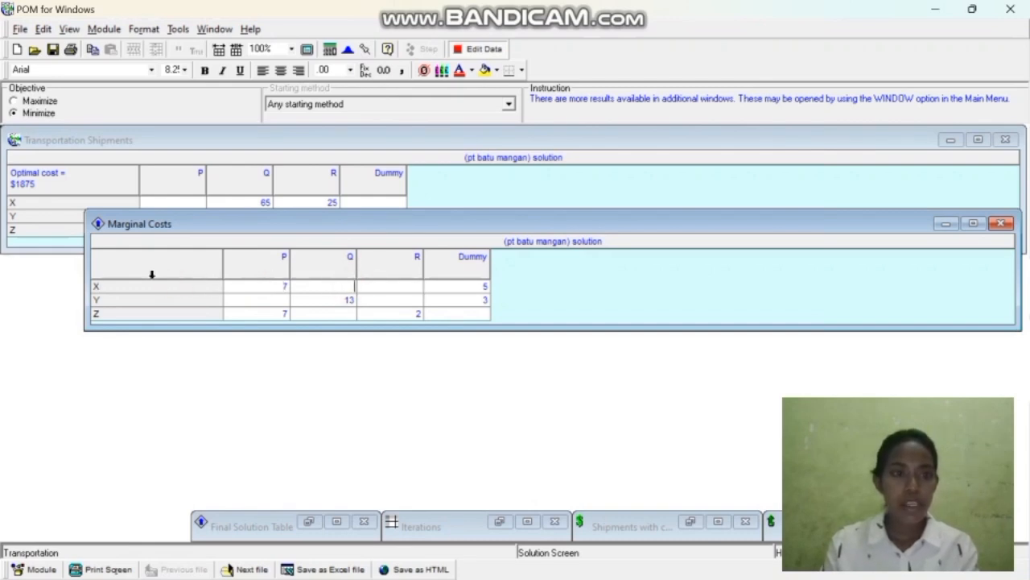
click(374, 292)
click(386, 285)
click(139, 285)
click(443, 283)
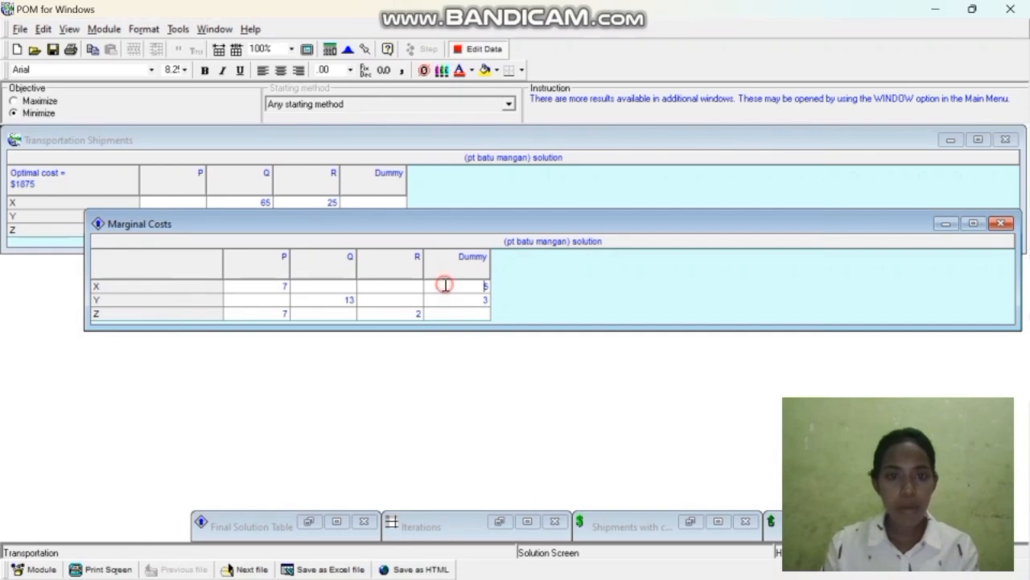
Step: Examine the marginal costs of factories Y and Z for P, Q, R and the dummy destination
click(129, 304)
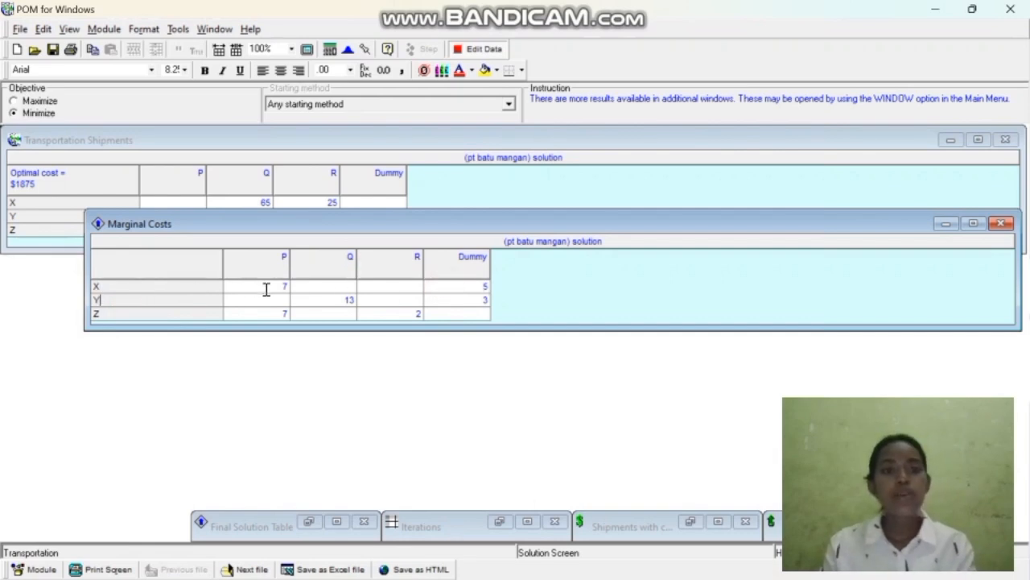
click(140, 299)
click(322, 288)
click(326, 304)
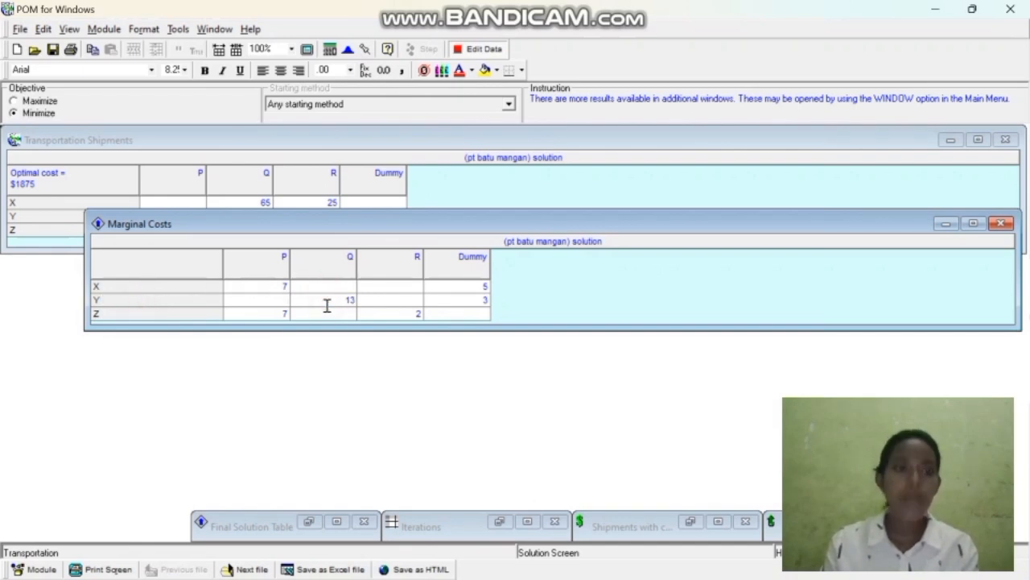
click(103, 296)
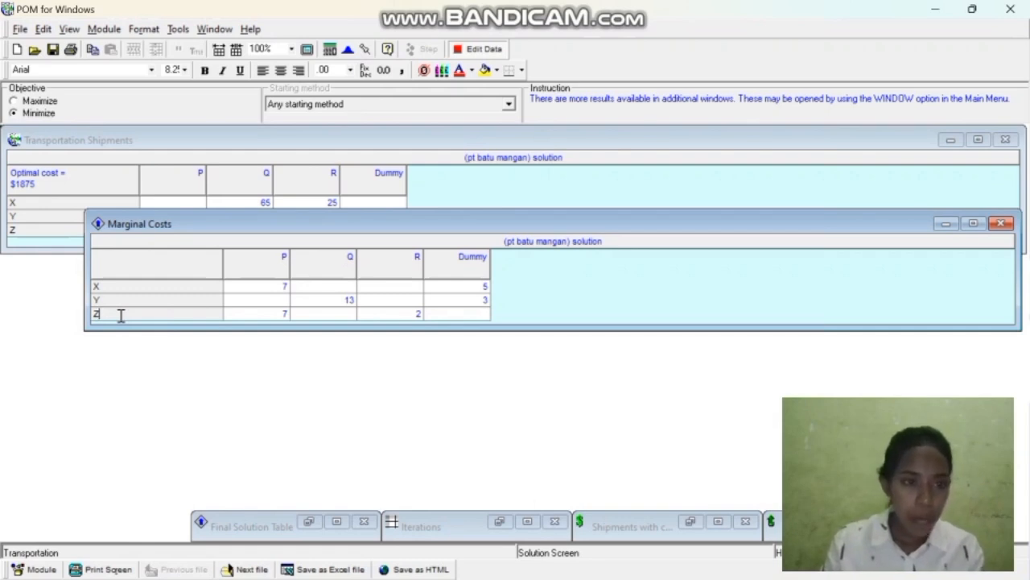
click(259, 309)
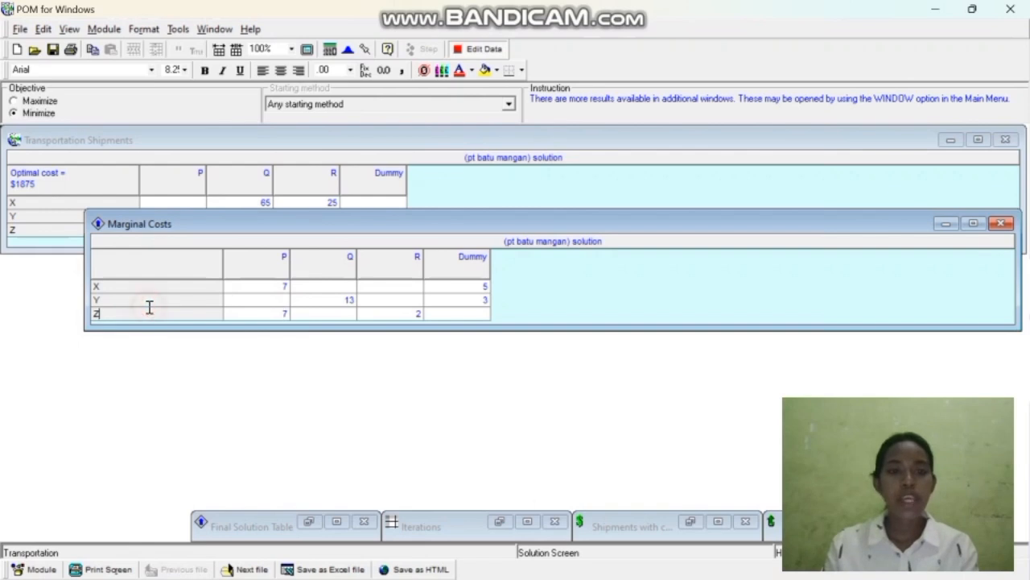
click(325, 313)
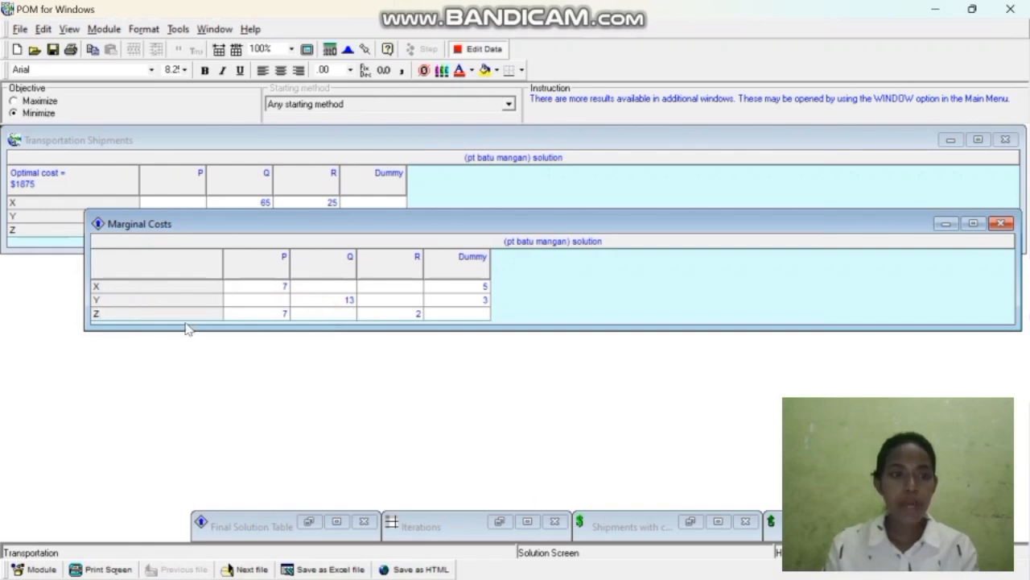
click(378, 316)
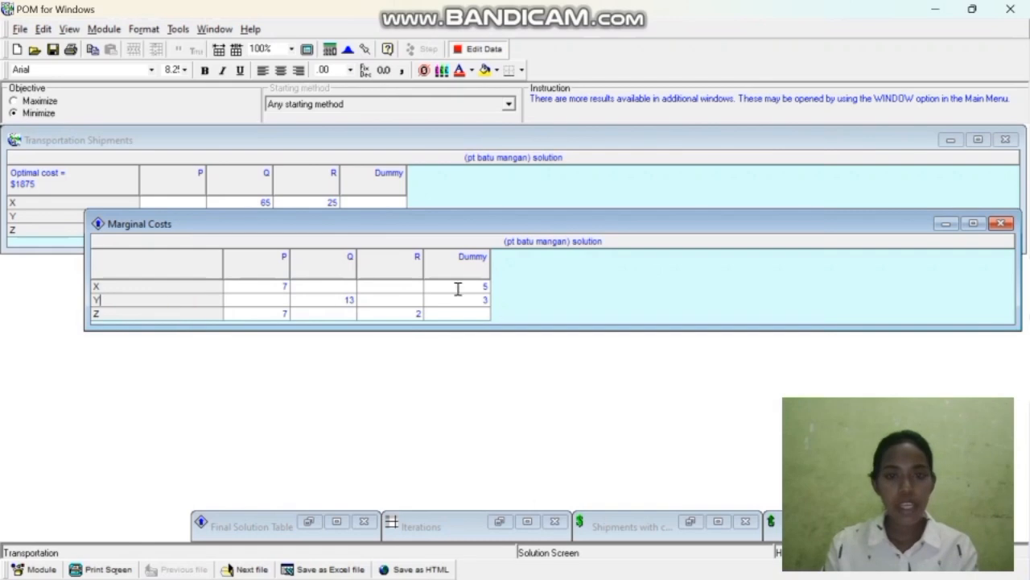
Step: Open the Final Solution Table and examine the allocations of factories X, Y and Z, starting with row X
click(210, 30)
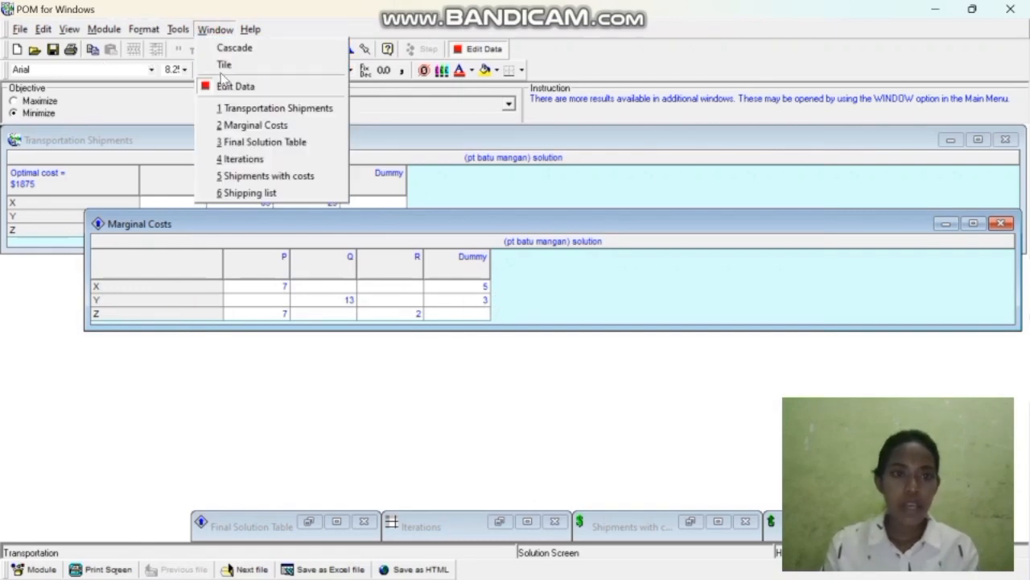
click(233, 144)
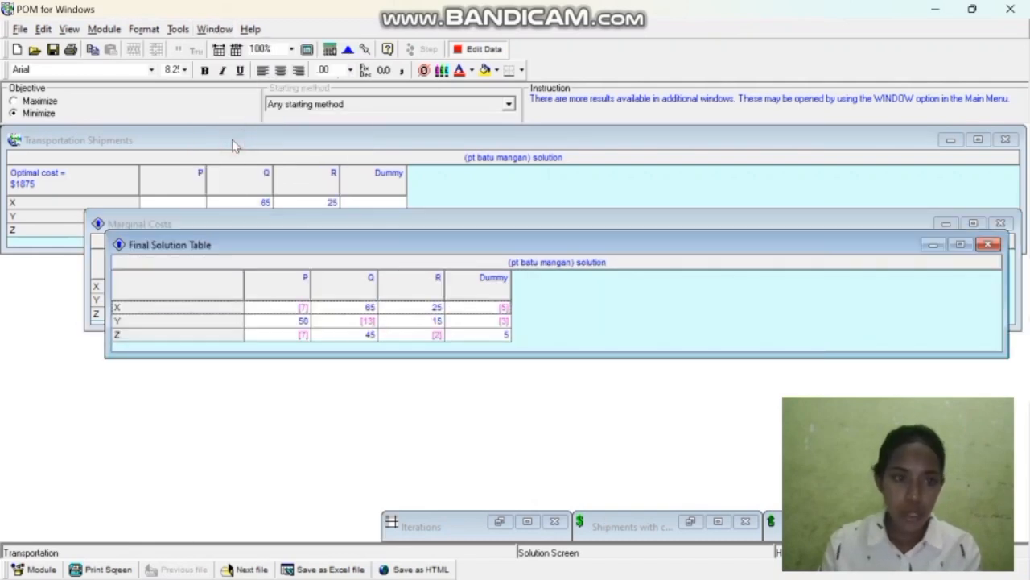
click(163, 308)
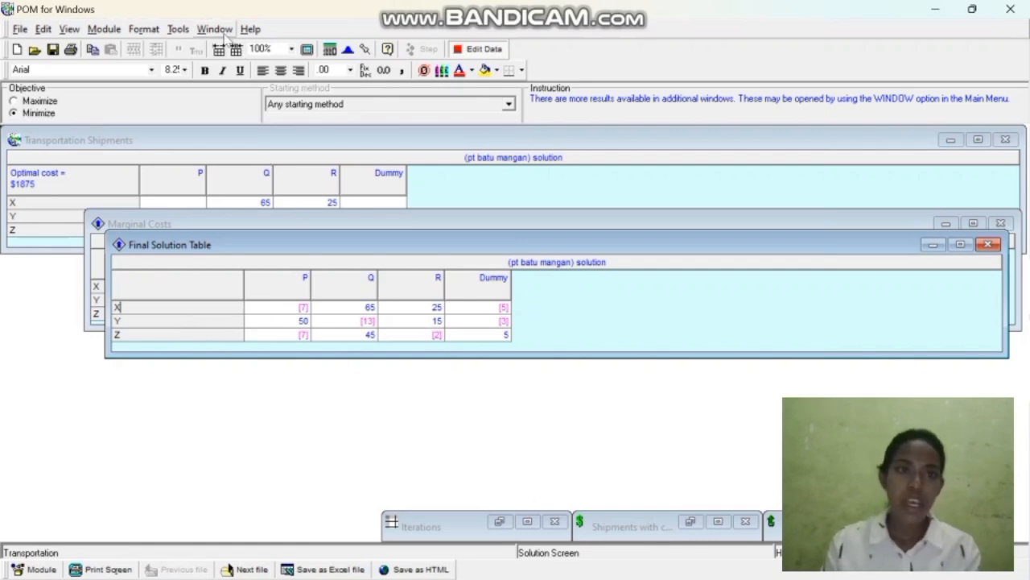
Step: Open the Iterations results and examine the allocations in Iterations 1, 2 and 3
click(217, 29)
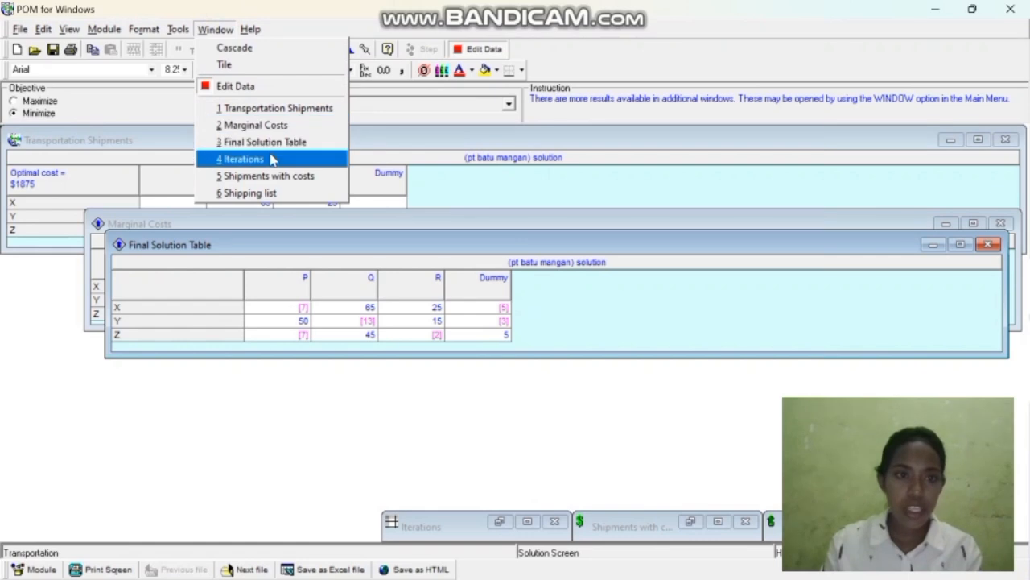
click(241, 158)
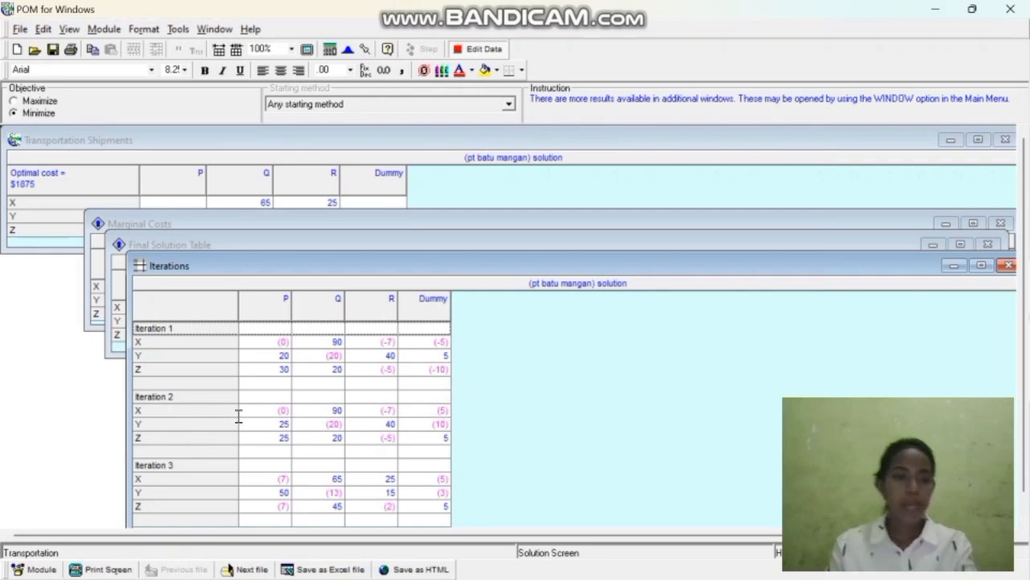
click(161, 413)
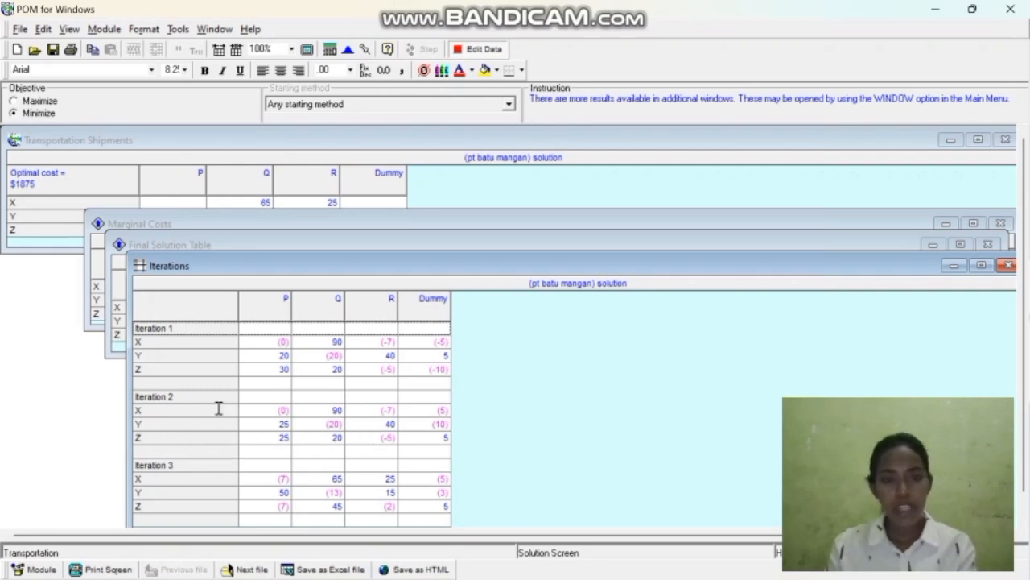
click(433, 432)
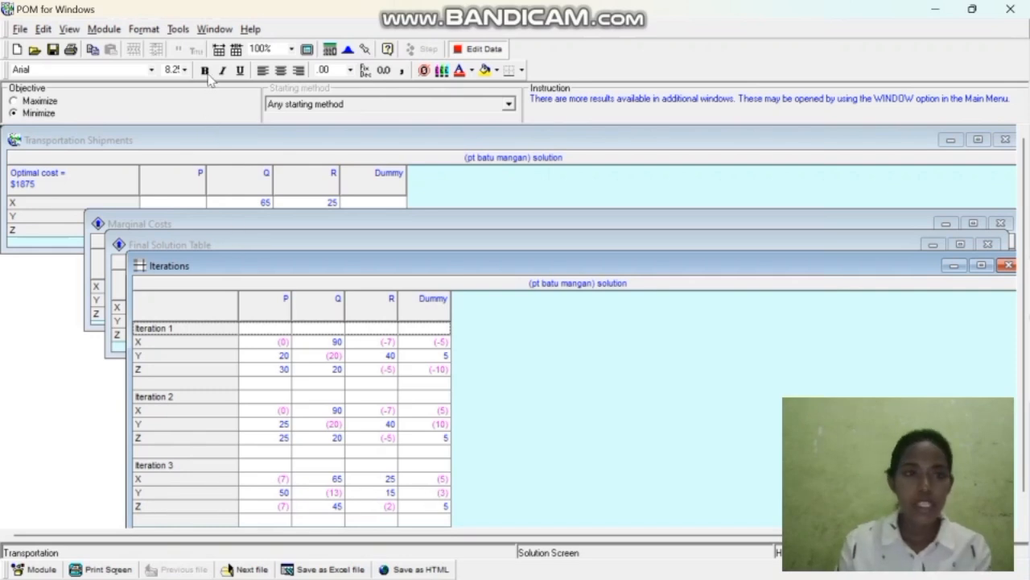
Step: Open the Shipments with costs results and examine each factory's quantities and costs, including Z's shipments to Q and the dummy destination
click(217, 30)
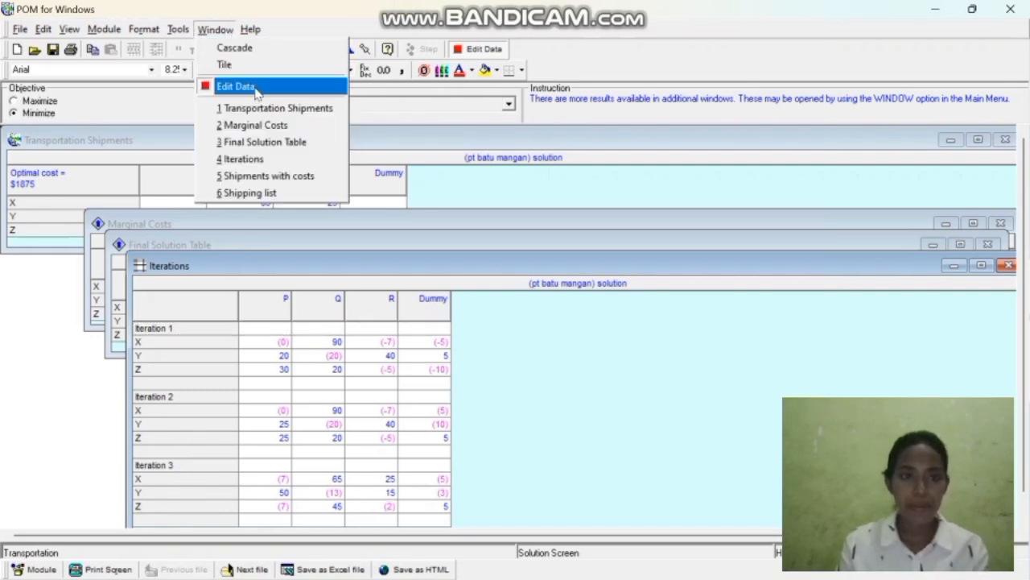
click(264, 177)
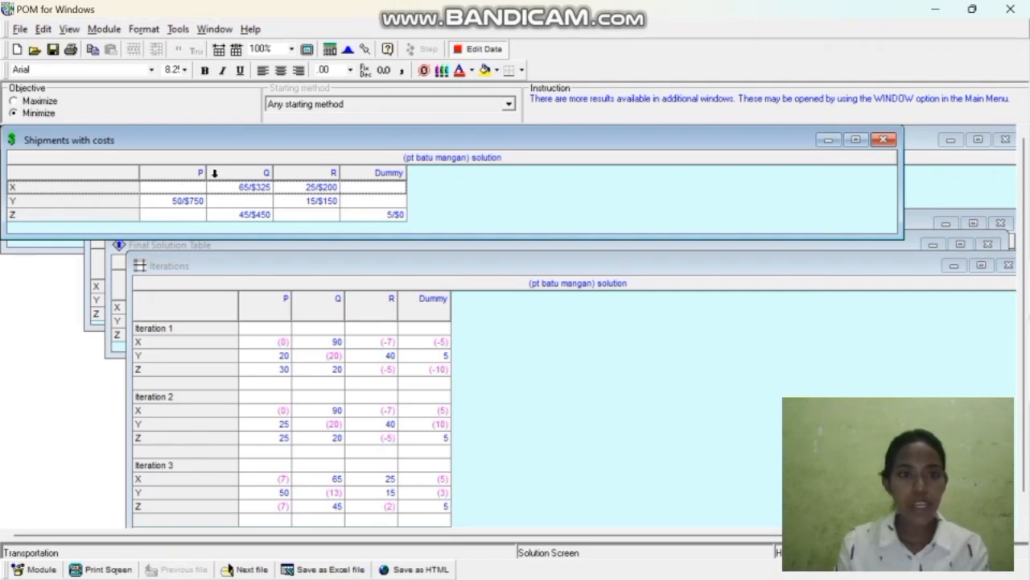
click(244, 186)
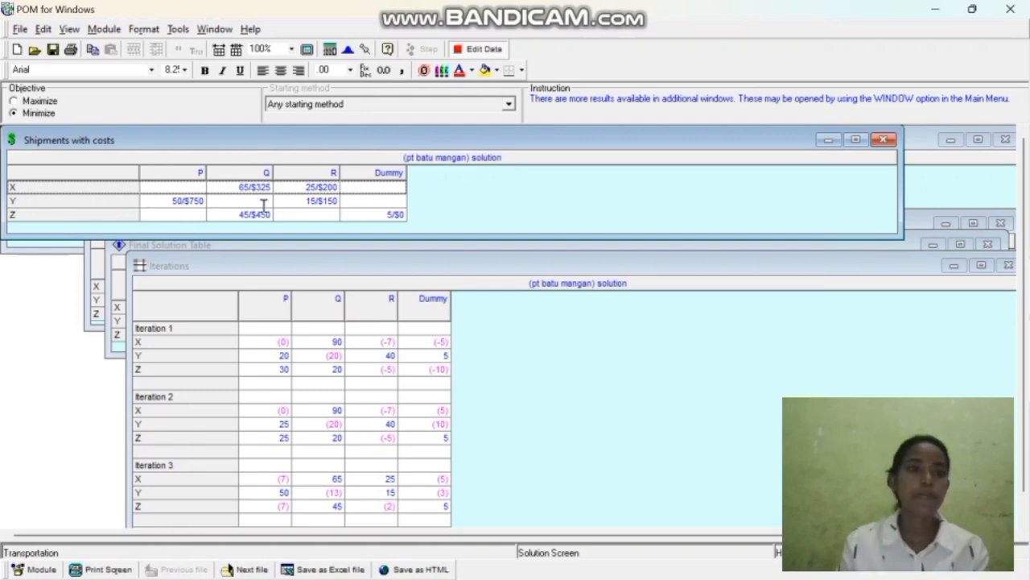
click(46, 214)
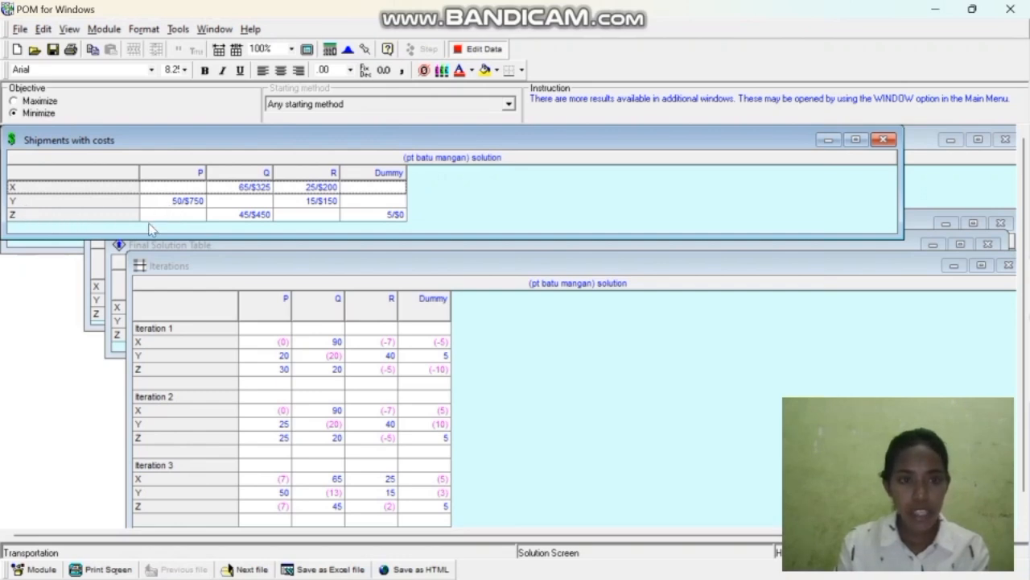
click(241, 210)
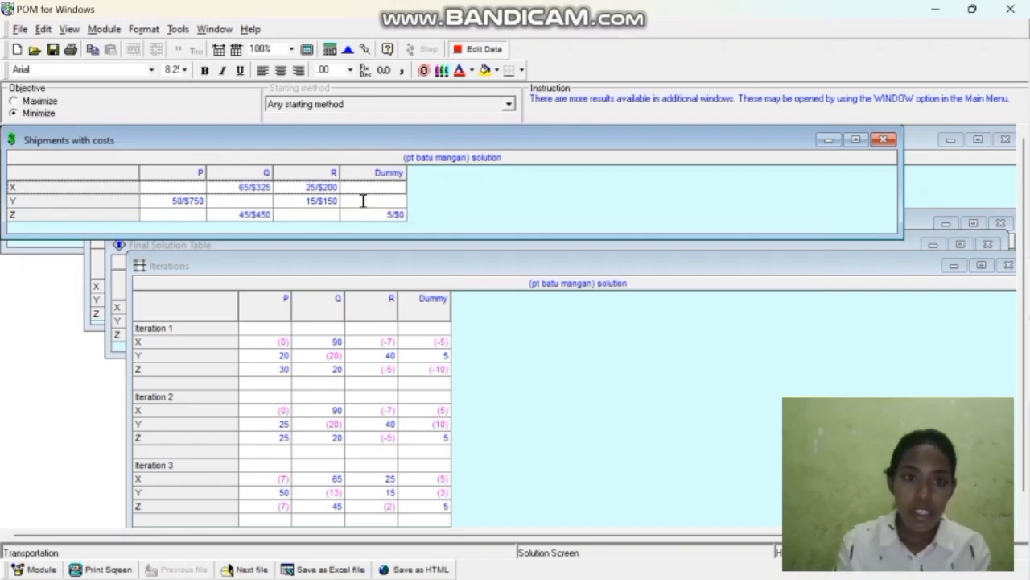
click(390, 214)
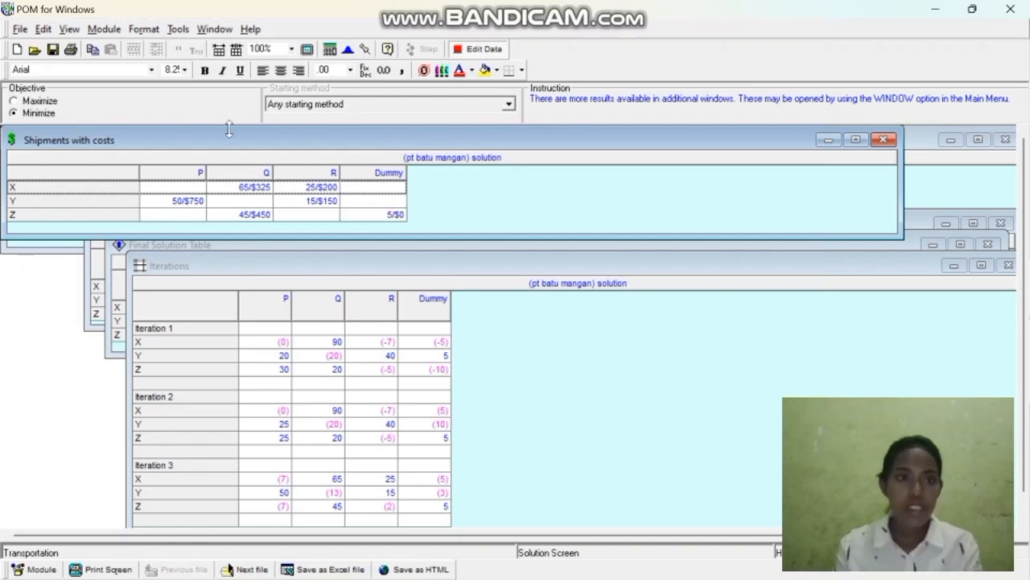
Step: Open the Shipping list results and examine factory X's shipments to Q and R
click(215, 29)
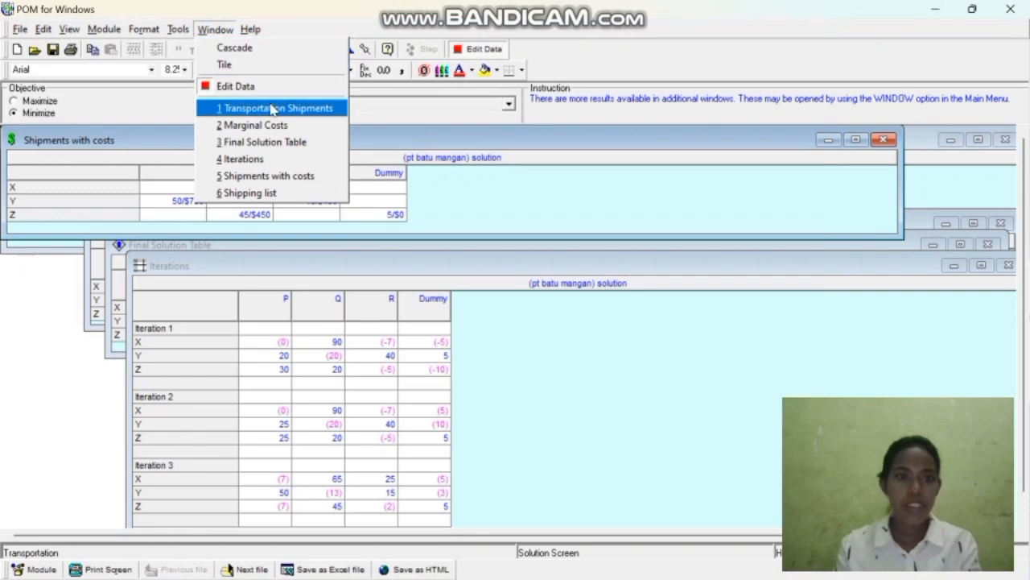
click(272, 194)
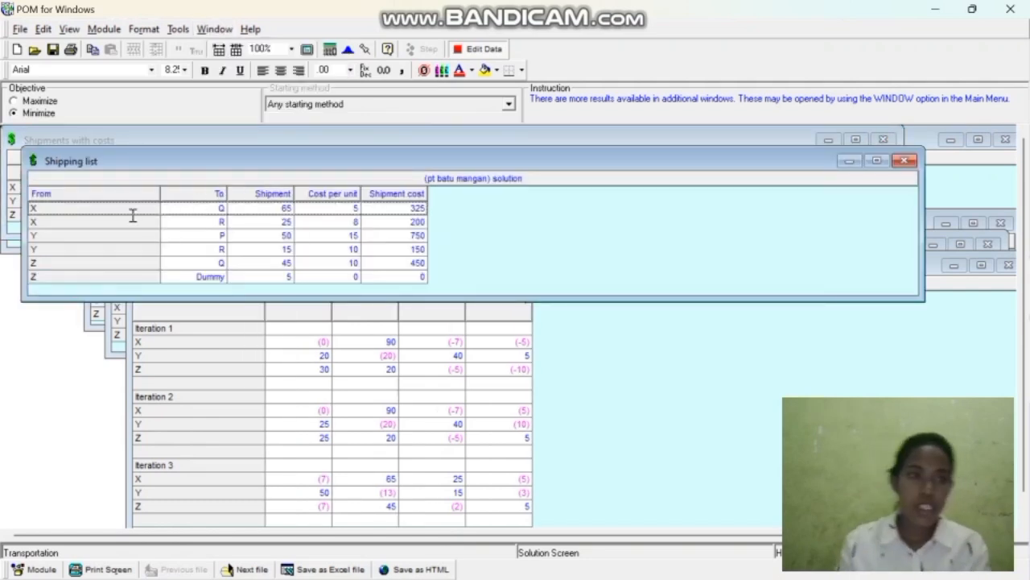
click(44, 209)
click(47, 209)
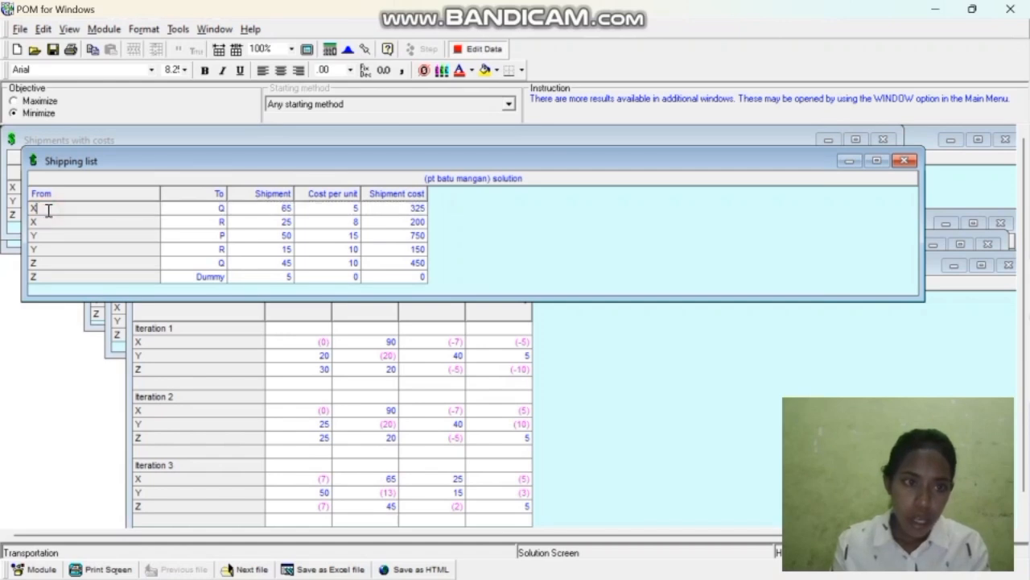
click(209, 208)
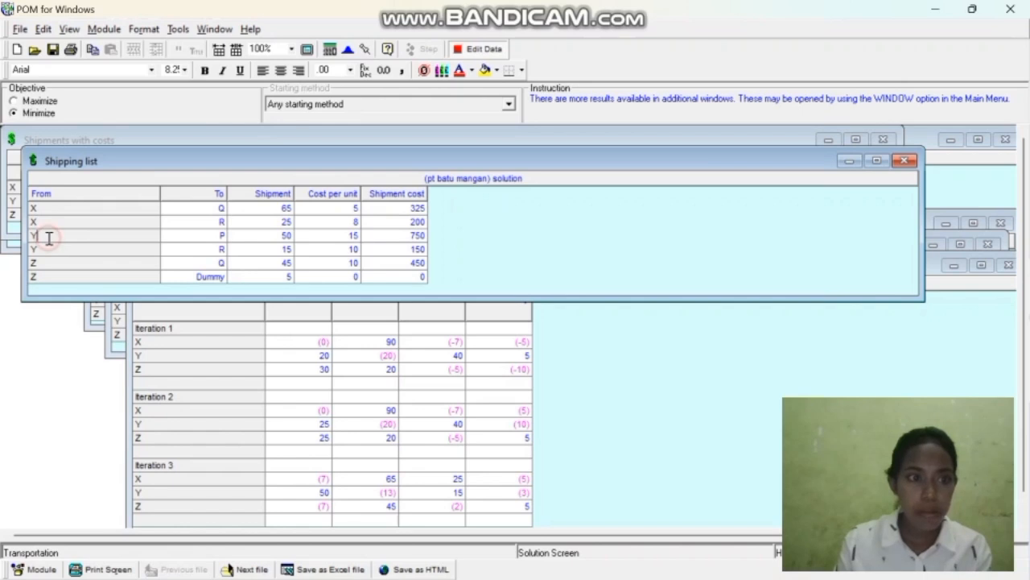
Step: Examine the quantity, cost per unit and shipment cost of factory Y's shipments to P and R in the Shipping list
click(219, 233)
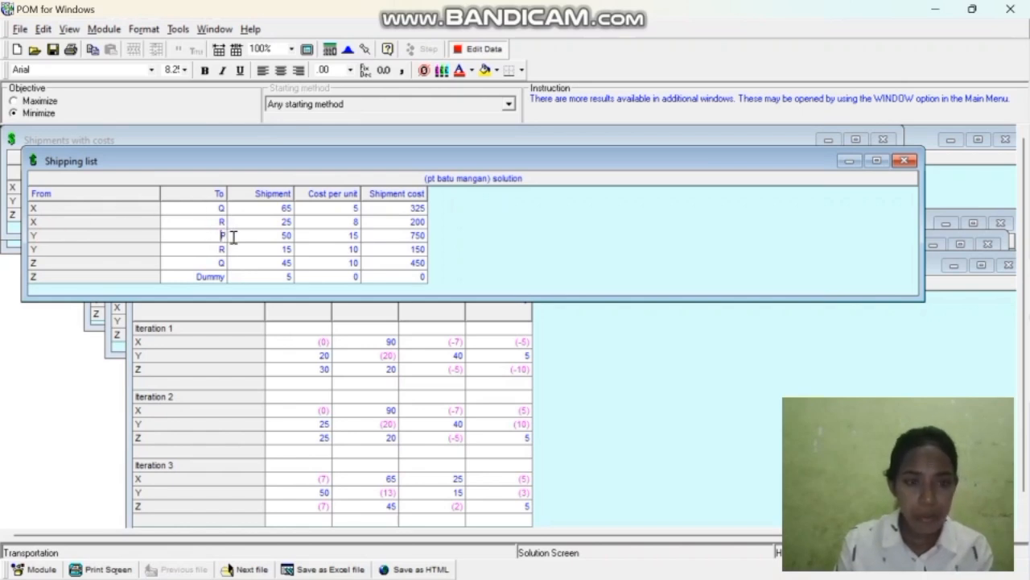
click(285, 236)
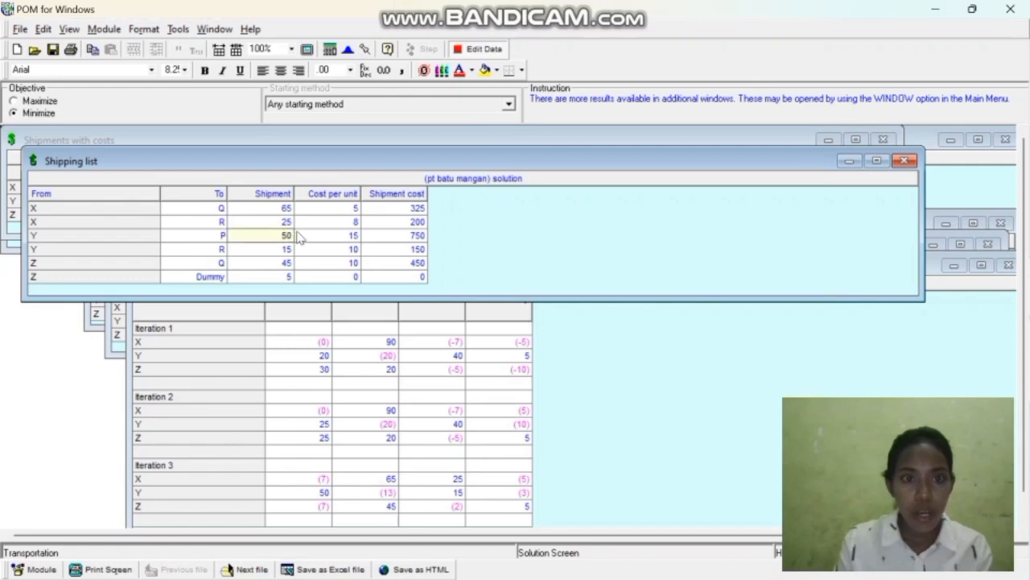
click(346, 235)
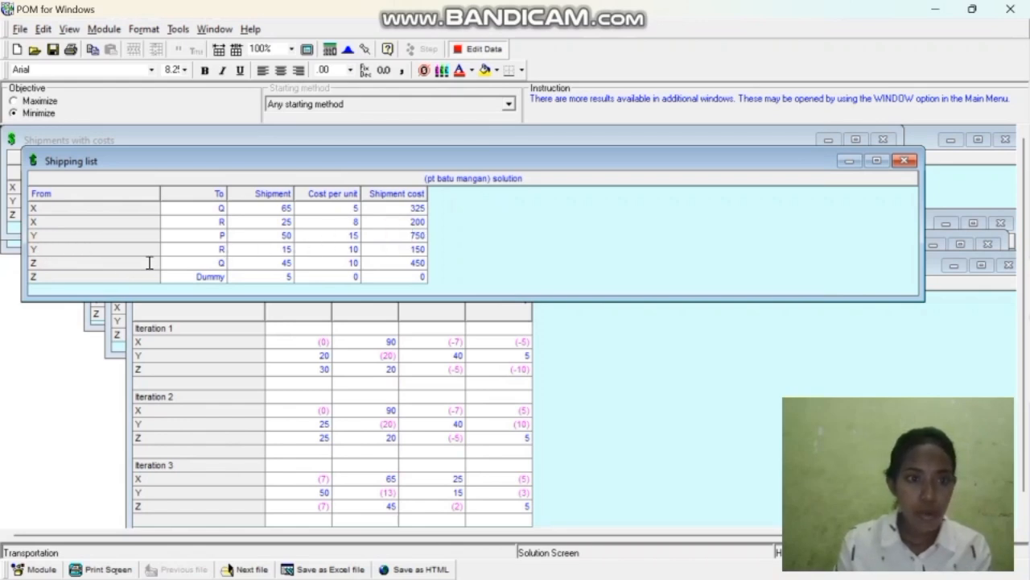
click(199, 249)
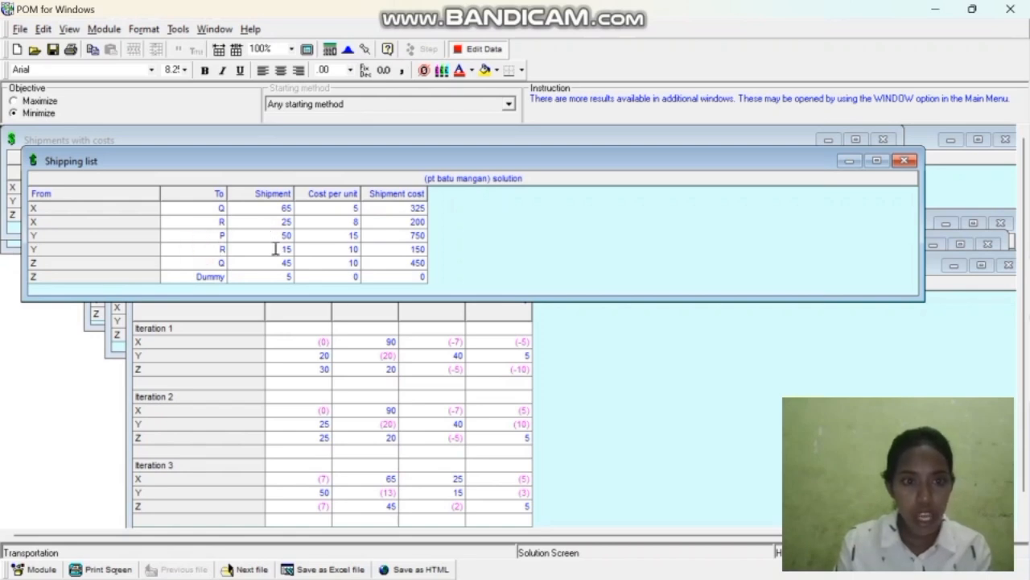
click(351, 251)
click(408, 248)
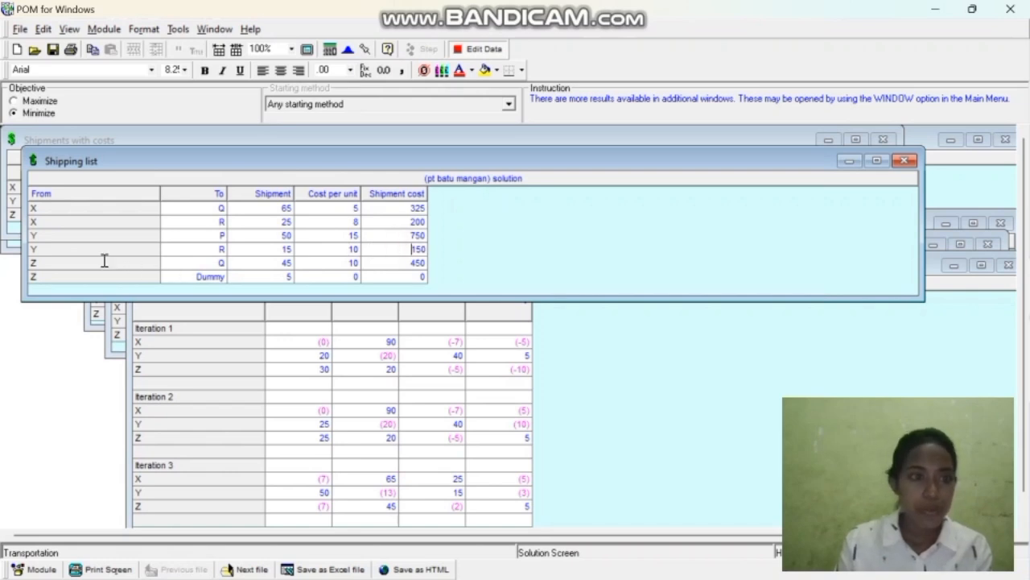
Step: Examine the quantity, cost per unit and shipment cost of factory Z's shipments to Q and the dummy destination in the Shipping list
click(42, 263)
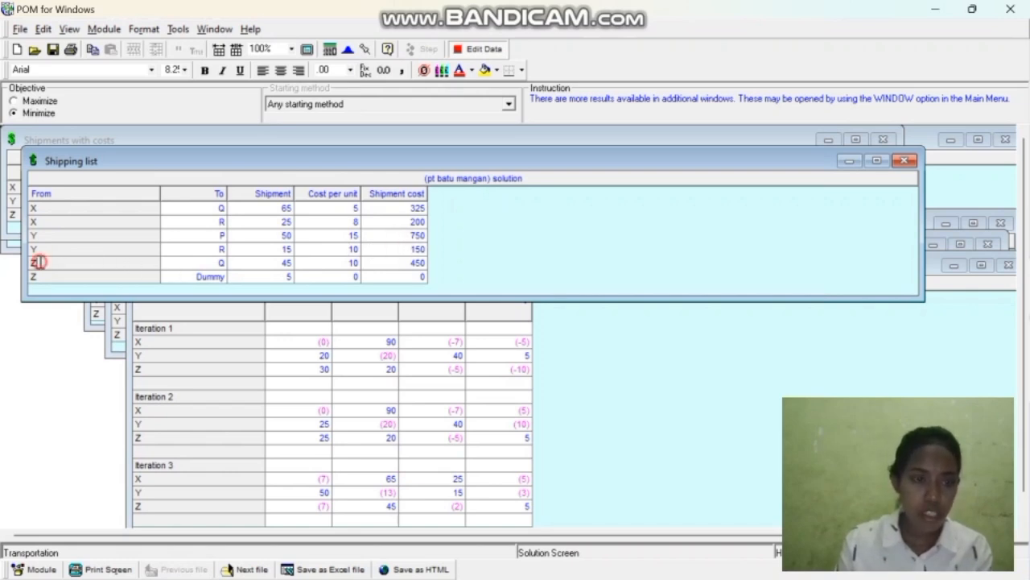
click(214, 265)
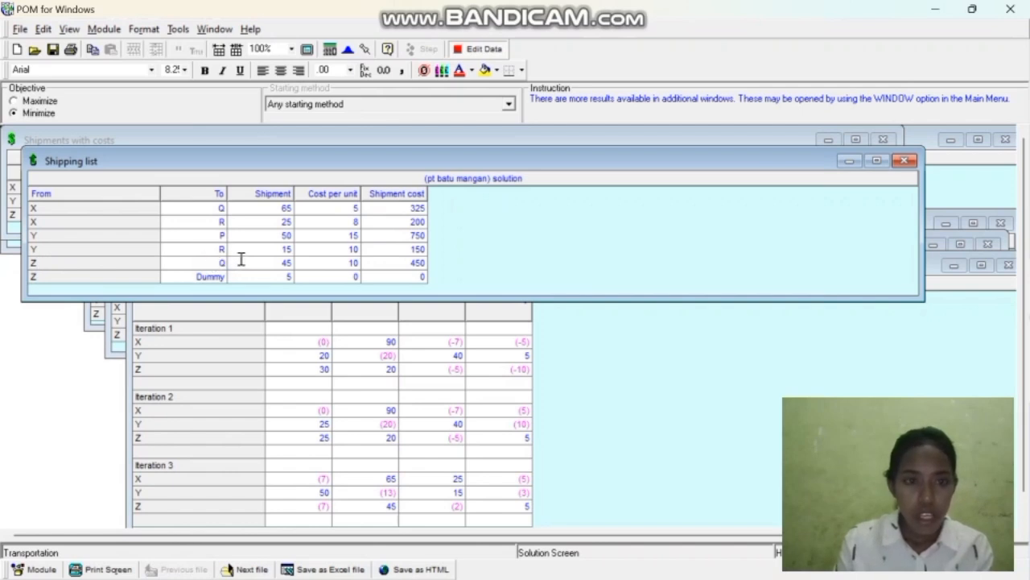
click(277, 265)
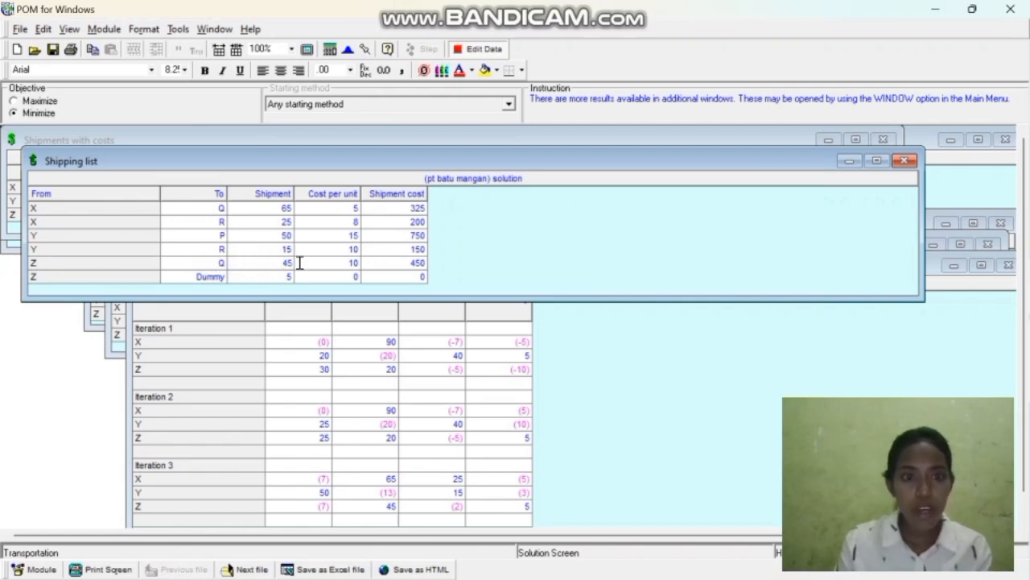
click(338, 264)
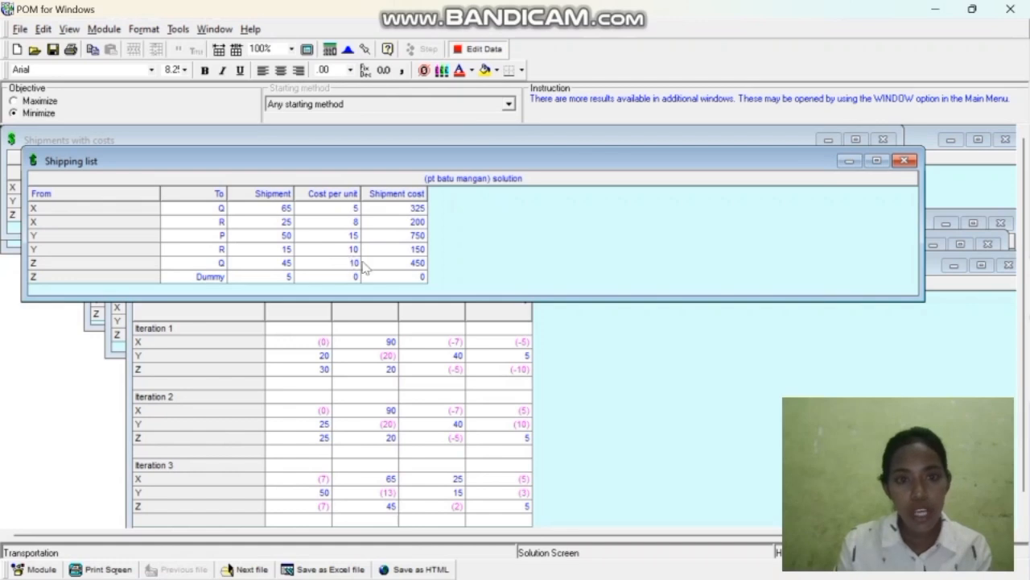
click(404, 258)
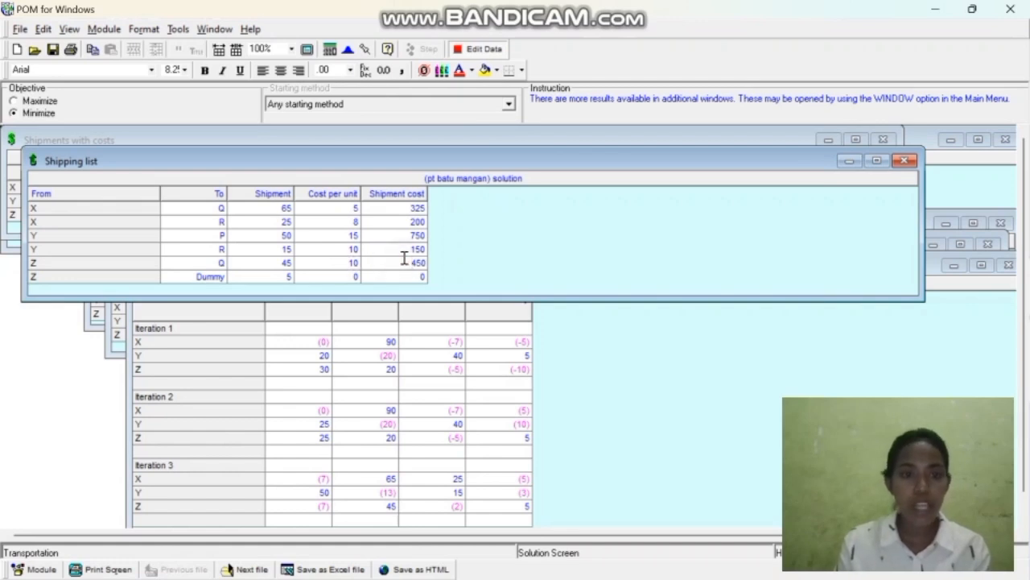
click(37, 277)
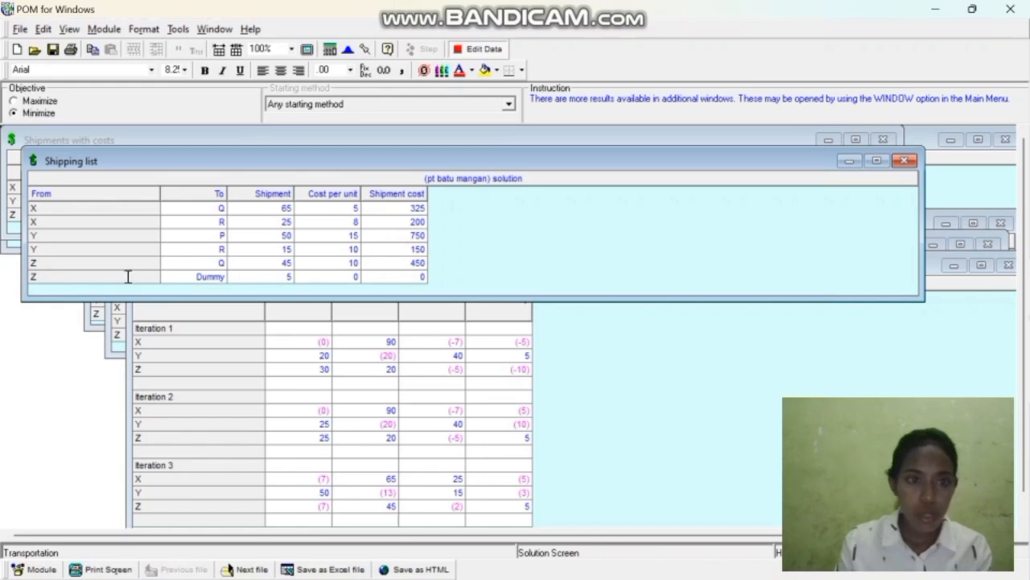